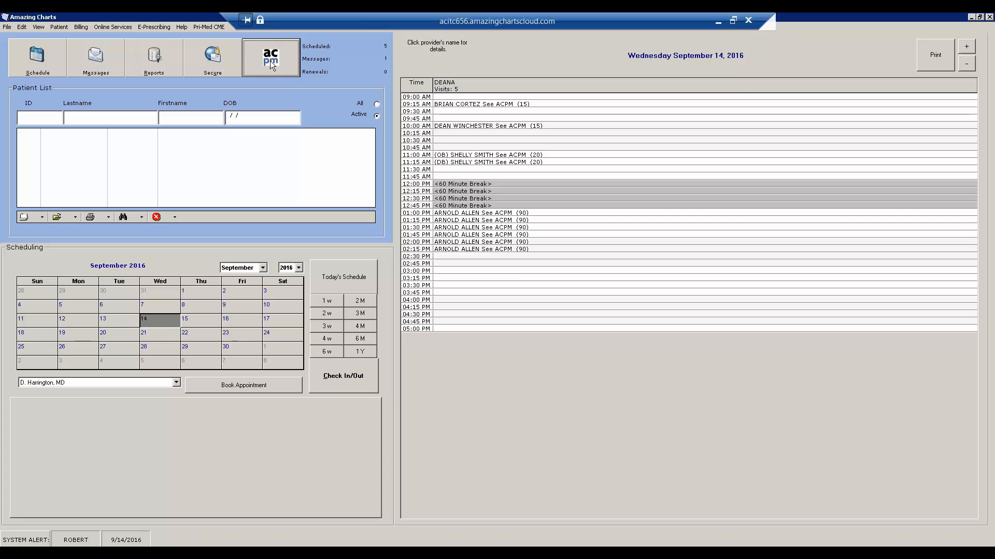
pyautogui.click(480, 255)
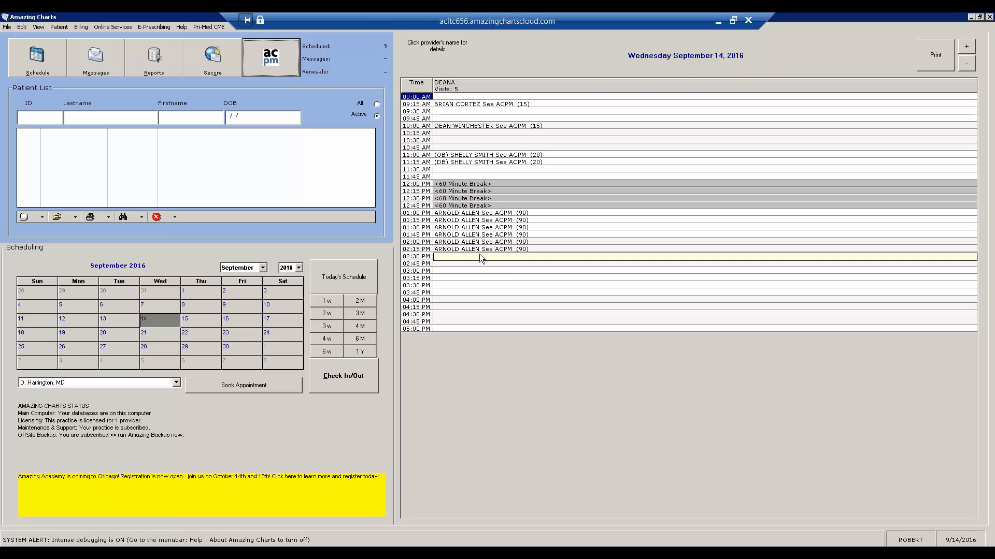
pyautogui.click(490, 434)
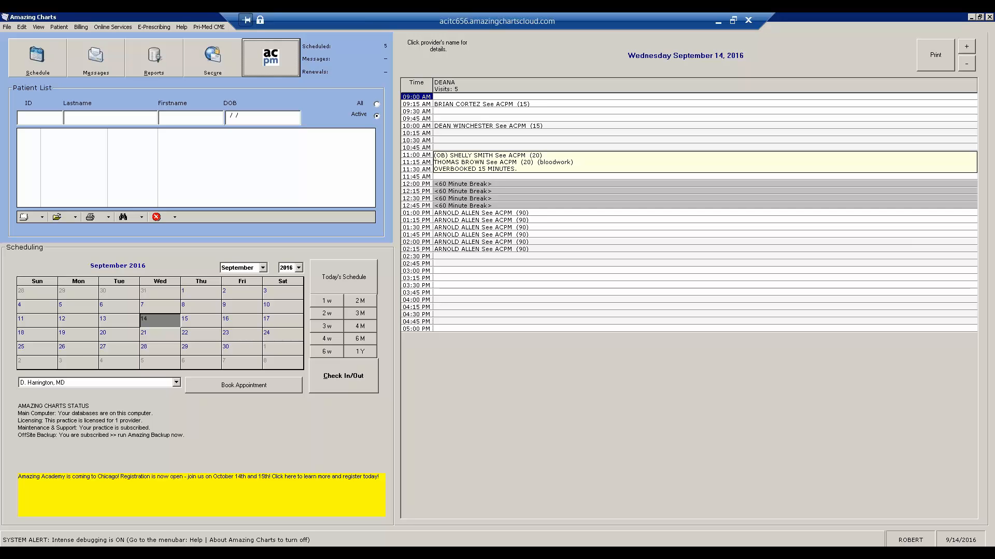
# Find the patient by last name in the patient list and open a new version of the chart.
pyautogui.click(87, 121)
pyautogui.write('Wi')
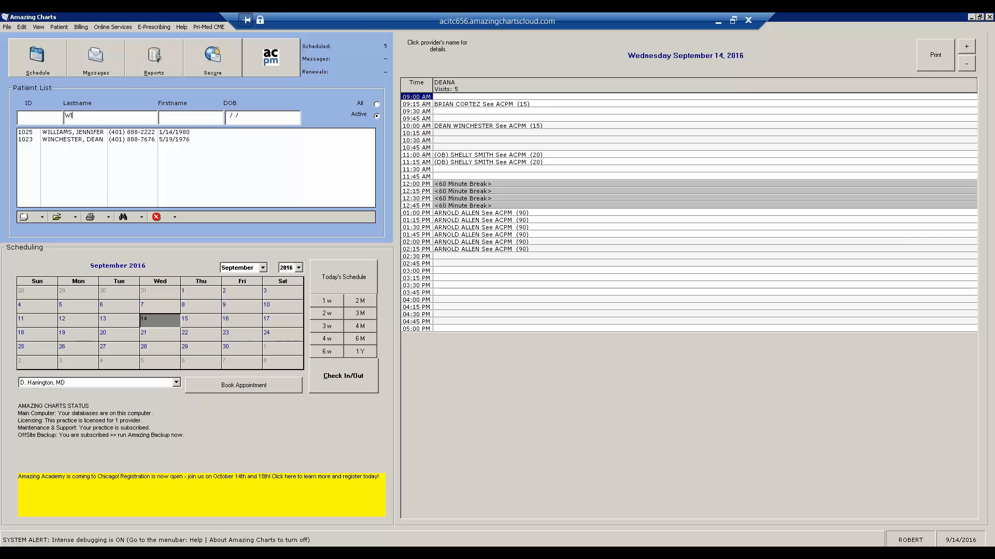
pyautogui.write('NCHESTER')
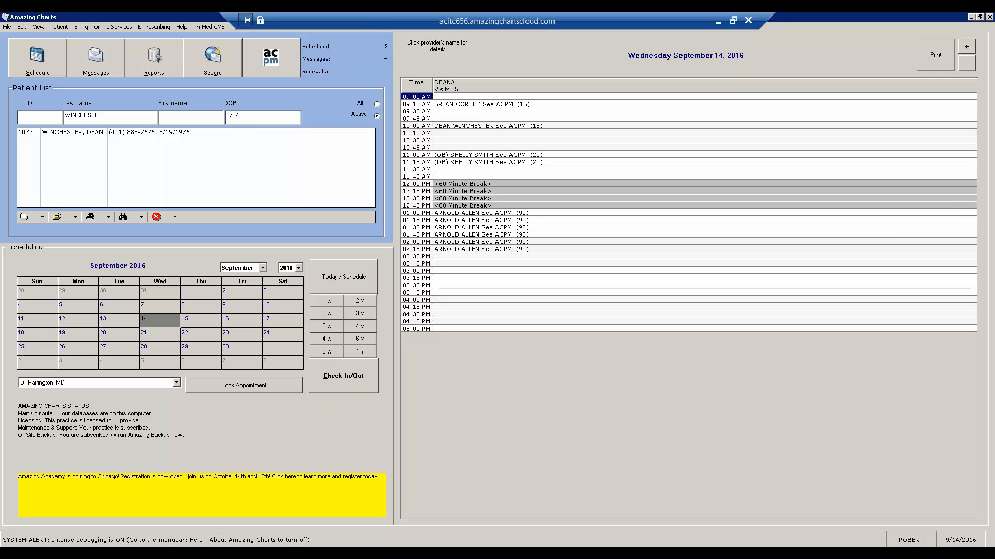
pyautogui.click(73, 132)
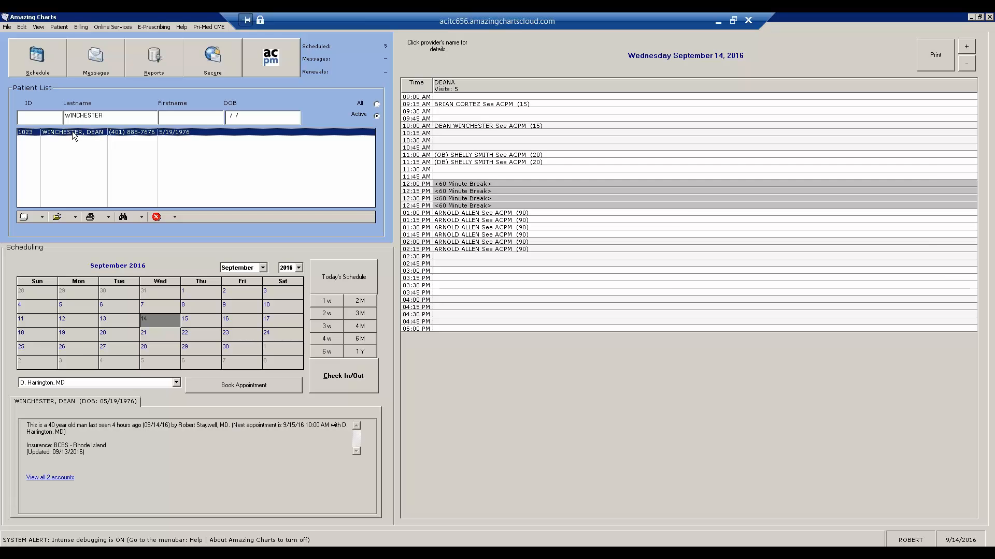
pyautogui.doubleClick(72, 132)
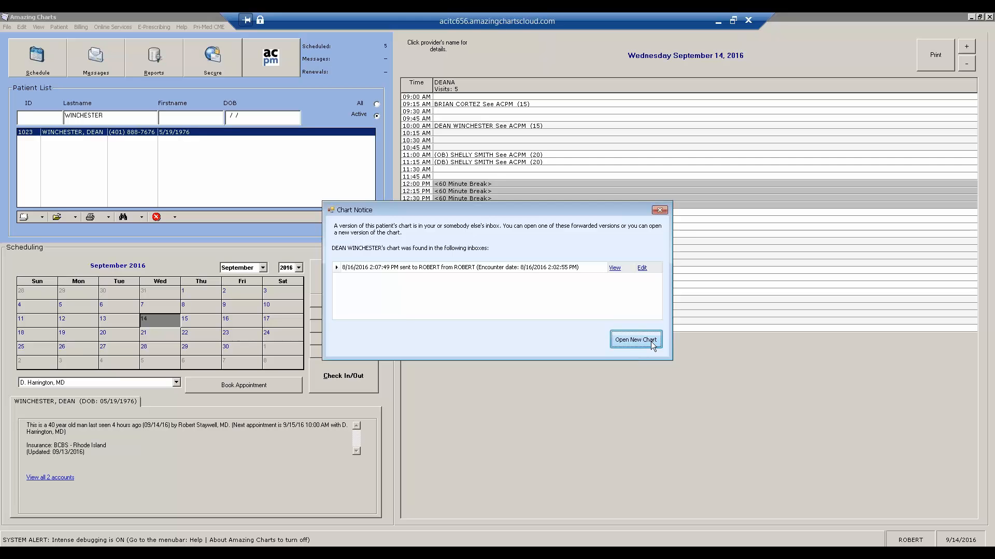
pyautogui.click(650, 340)
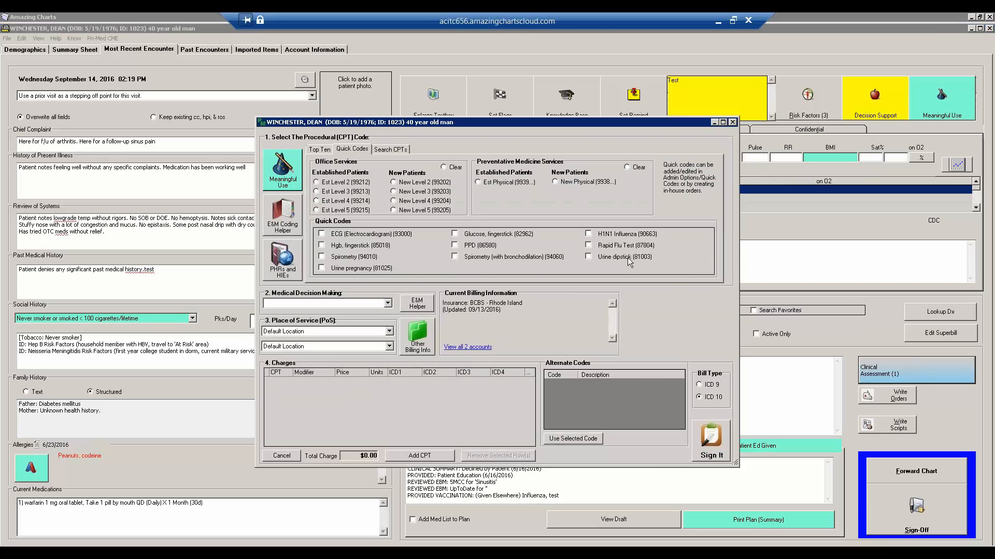
# Select the established-patient level 2 office visit code (99212) as the procedure code.
pyautogui.click(316, 182)
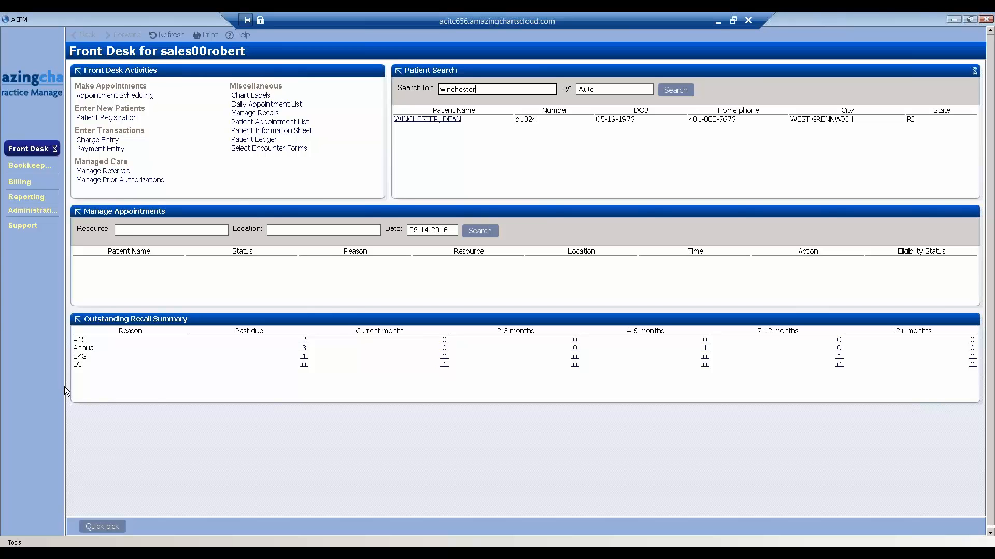
# In ACPM, widen the navigation sidebar and view the criteria available for the patient search.
pyautogui.moveTo(65, 386); pyautogui.dragTo(98, 383)
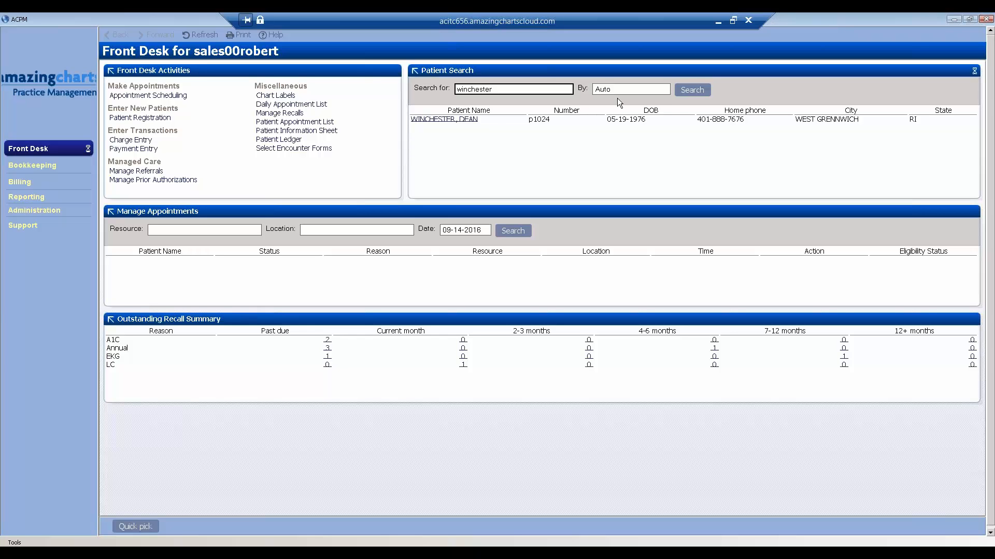
pyautogui.click(636, 90)
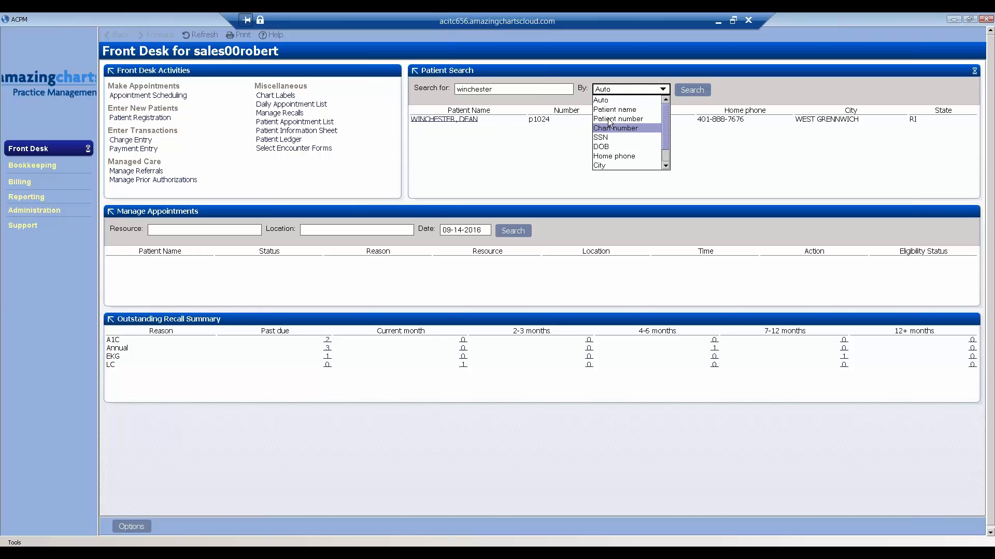
pyautogui.click(746, 178)
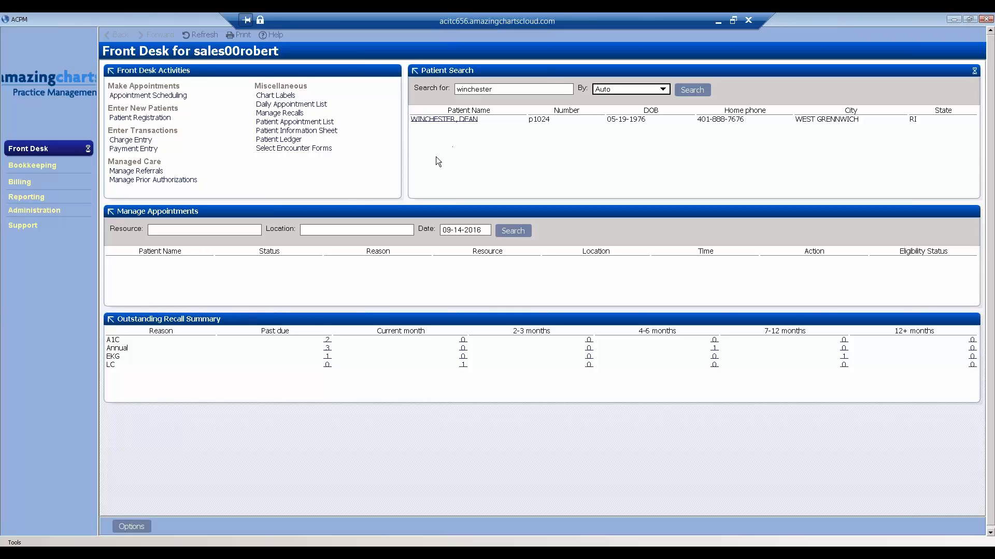
# List the appointments dated 09-14-2016 on the front desk page.
pyautogui.click(512, 230)
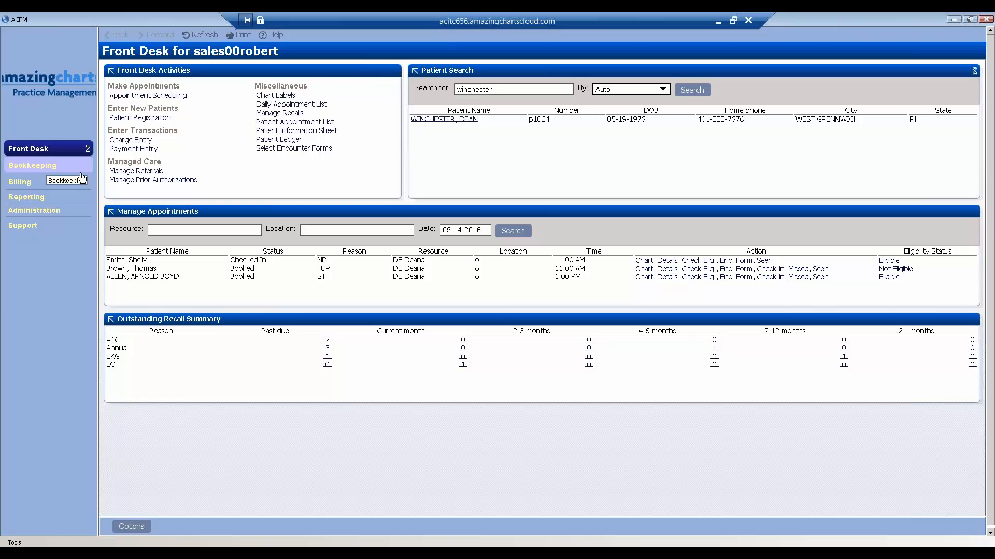
# Open the found patient's chart and expand its Claim History and Statement History sections.
pyautogui.click(445, 120)
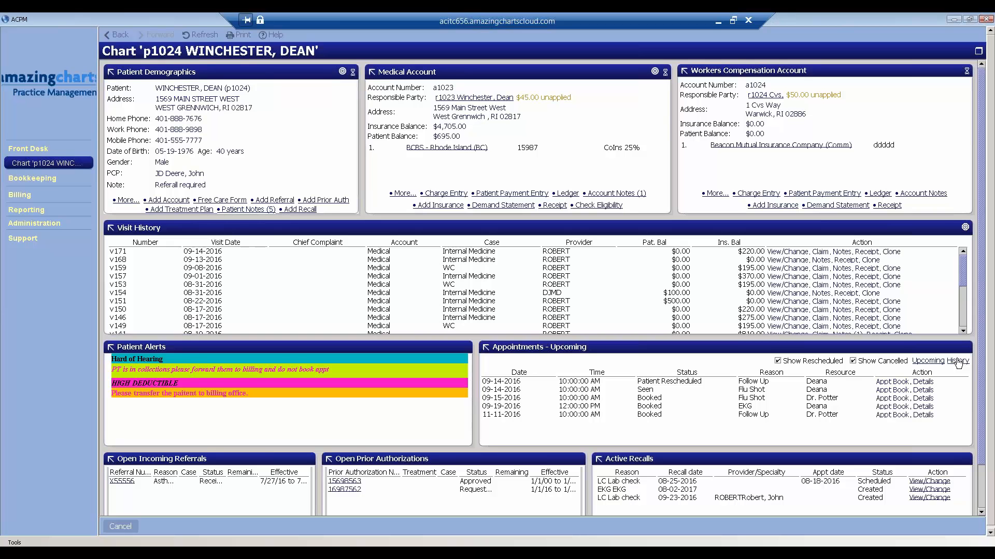
pyautogui.click(980, 512)
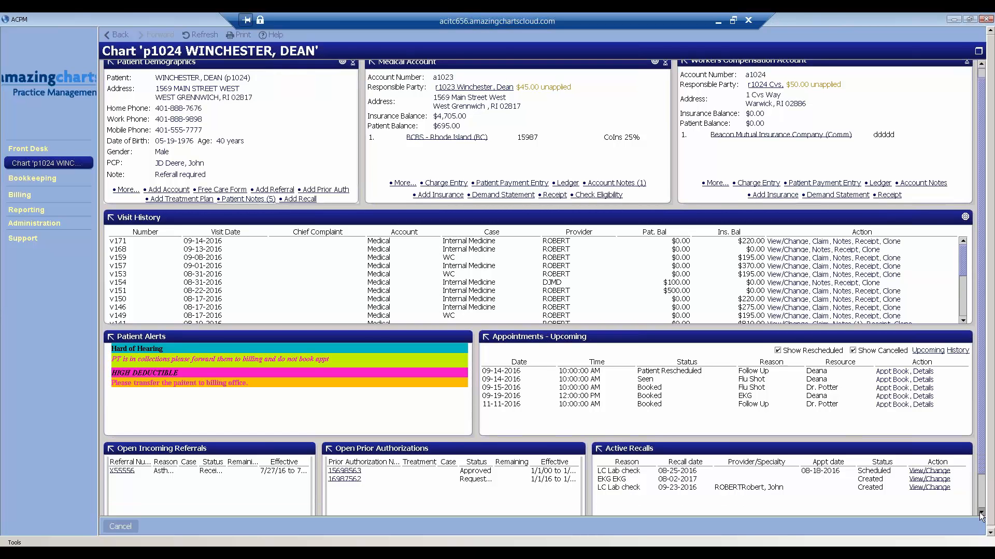
pyautogui.click(980, 513)
pyautogui.click(981, 513)
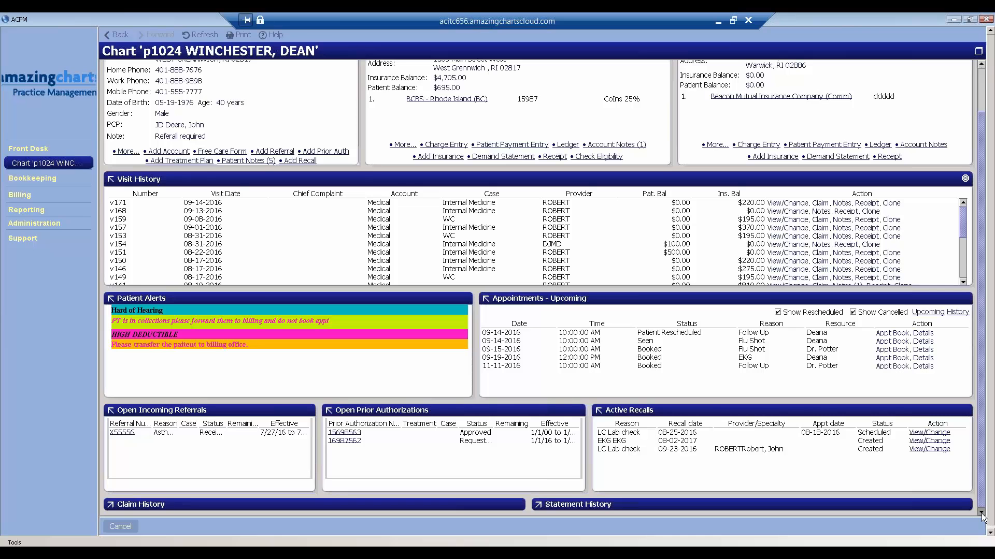
pyautogui.click(110, 505)
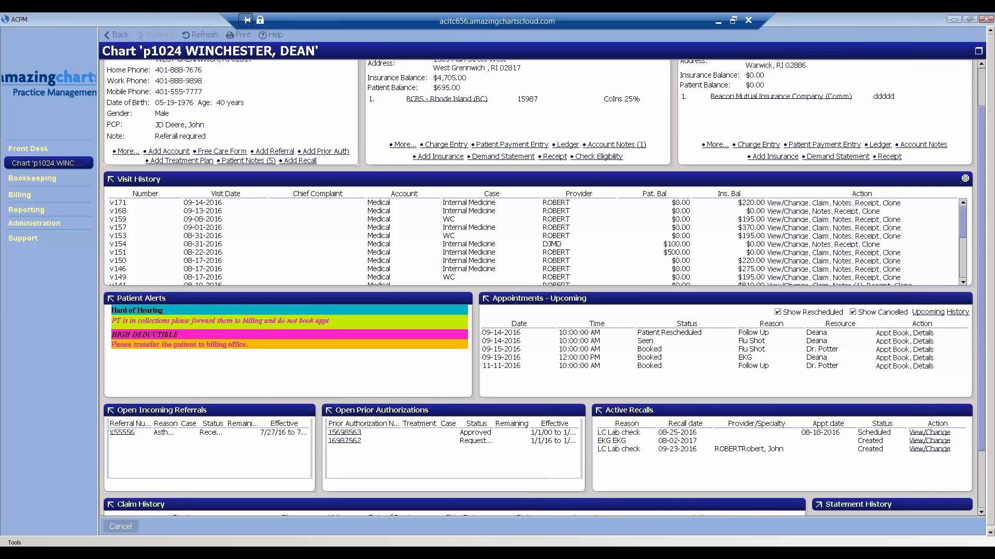
pyautogui.click(818, 505)
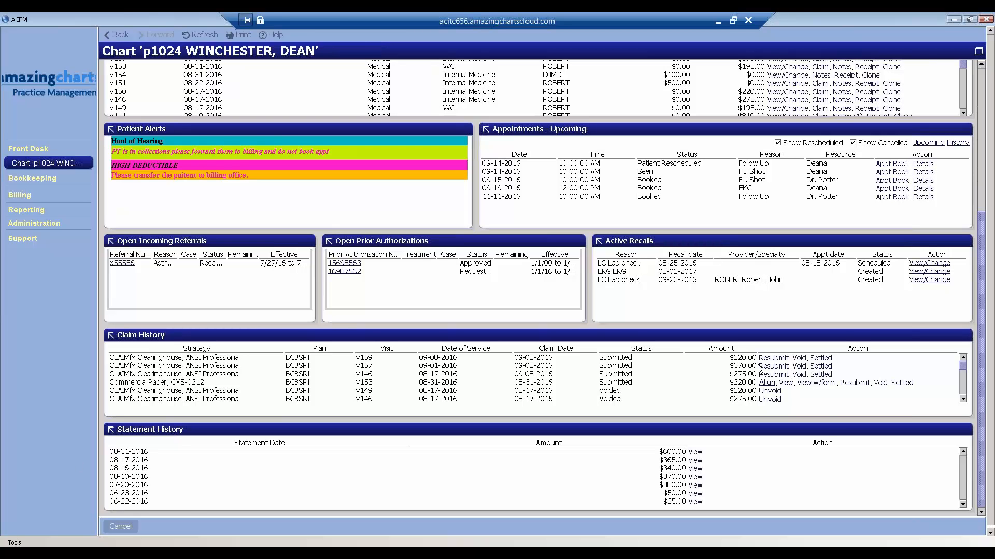
# View the patient's 08-31-2016 billing statement through to its amount due, and close it.
pyautogui.click(695, 452)
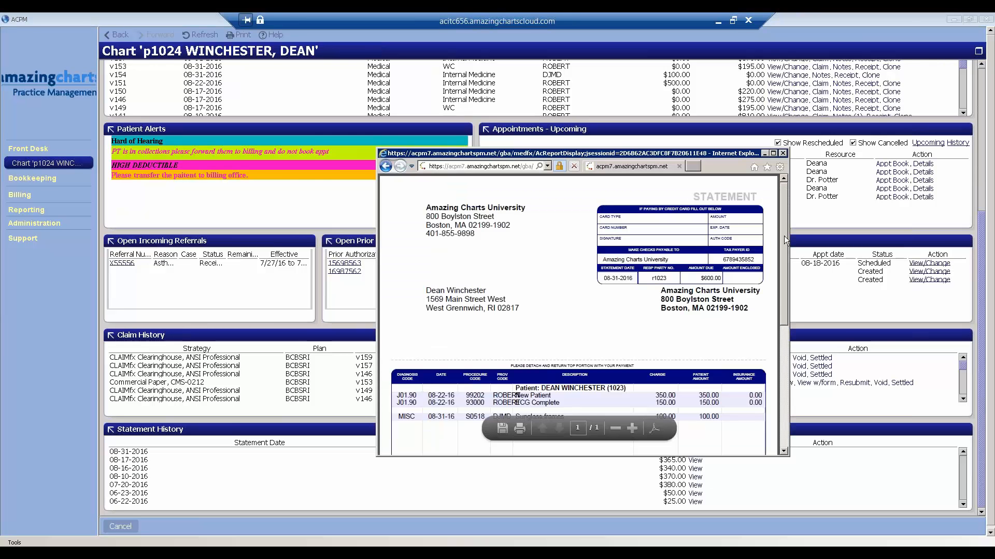
pyautogui.moveTo(784, 243); pyautogui.dragTo(785, 337)
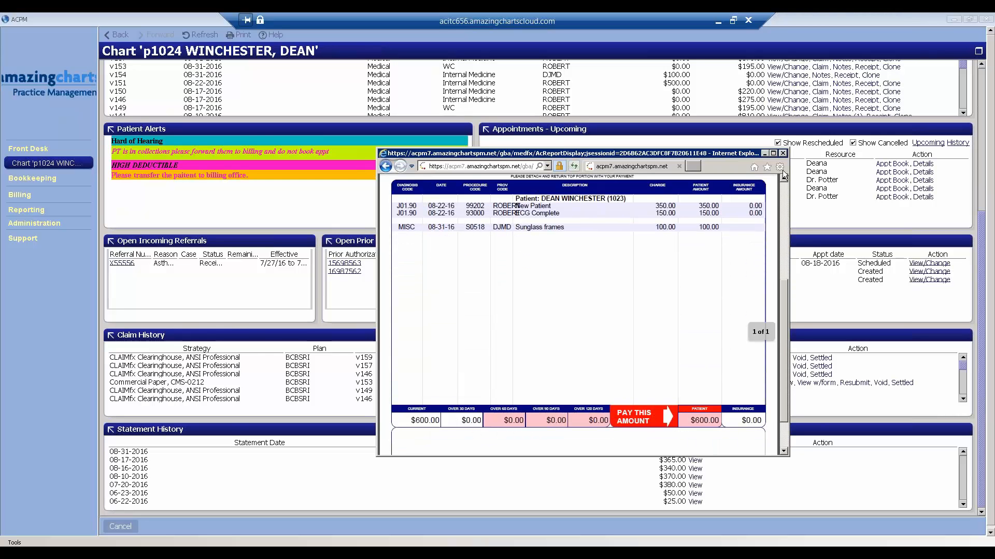
pyautogui.moveTo(782, 171); pyautogui.dragTo(780, 155)
pyautogui.click(782, 153)
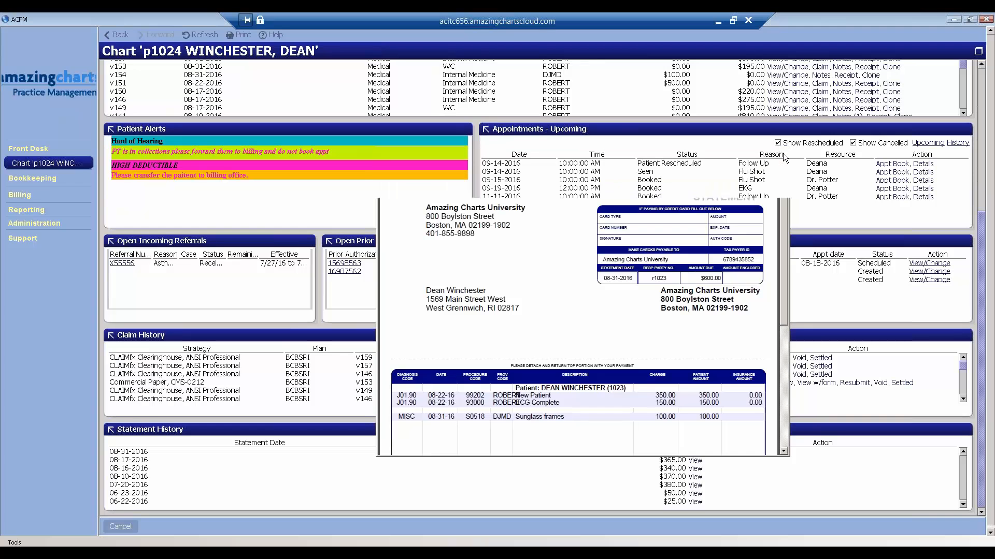
# Review the upper part of the patient's chart and close it to return to the front desk.
pyautogui.click(981, 67)
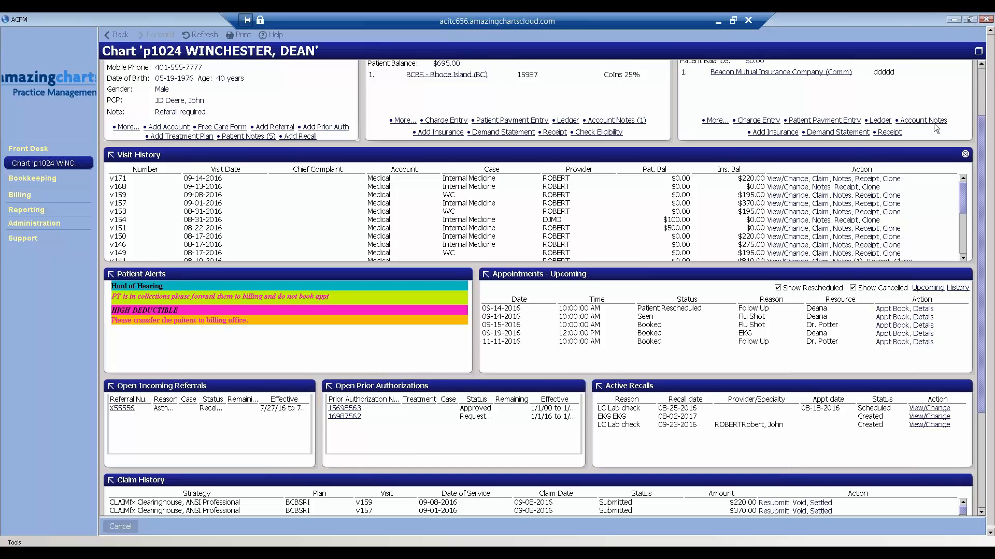
pyautogui.click(981, 65)
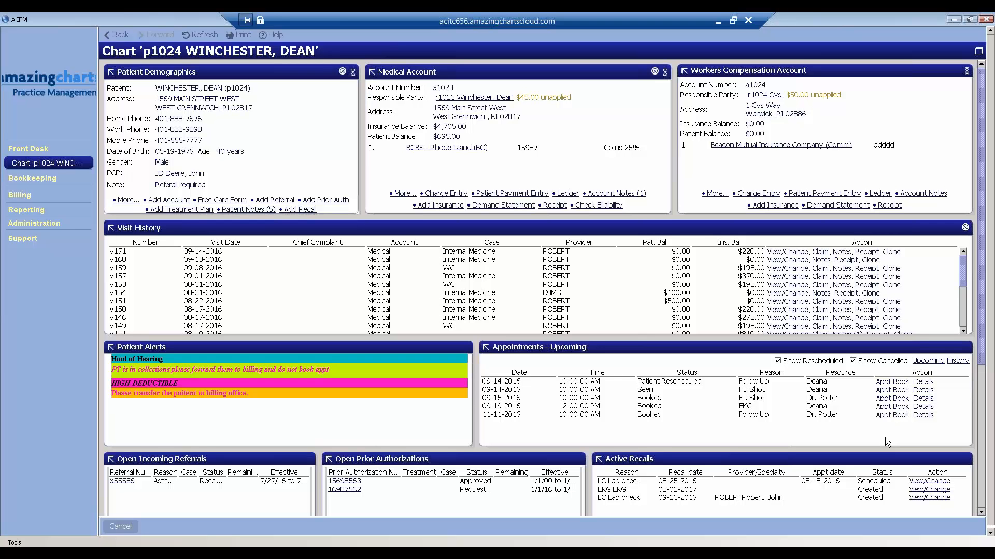
pyautogui.click(978, 53)
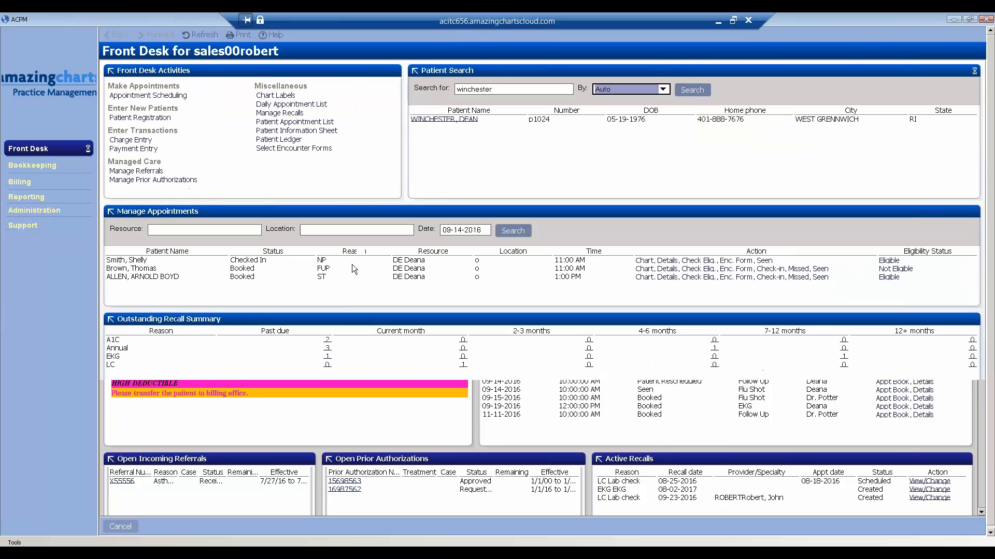
# Open appointment scheduling and view the eligibility options of the 10:00 AM appointment without choosing one.
pyautogui.click(146, 97)
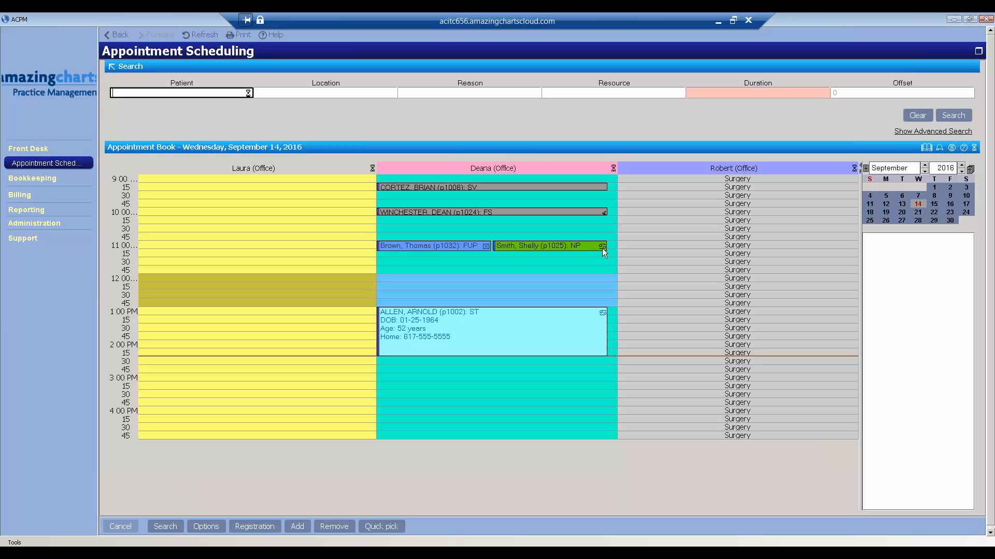
pyautogui.moveTo(603, 250)
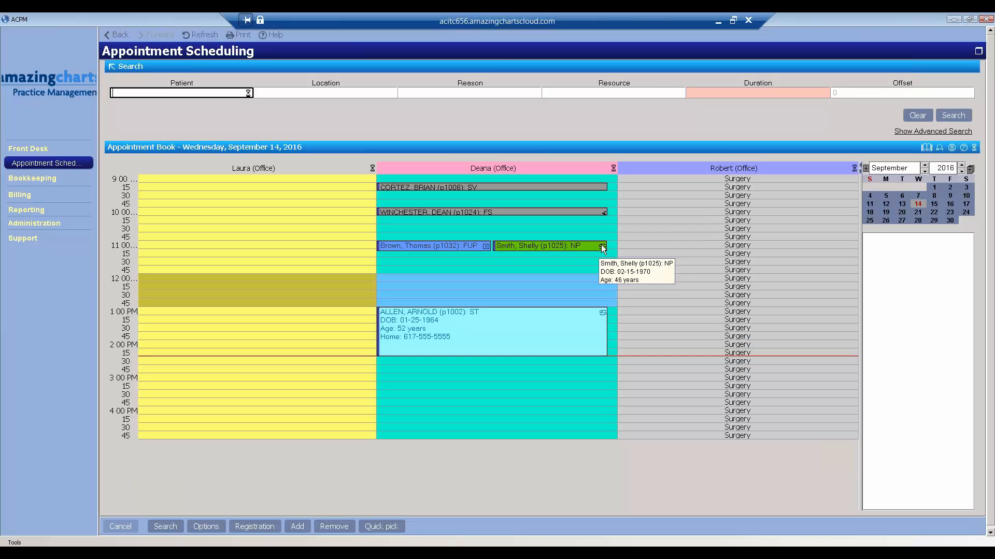
pyautogui.rightClick(601, 211)
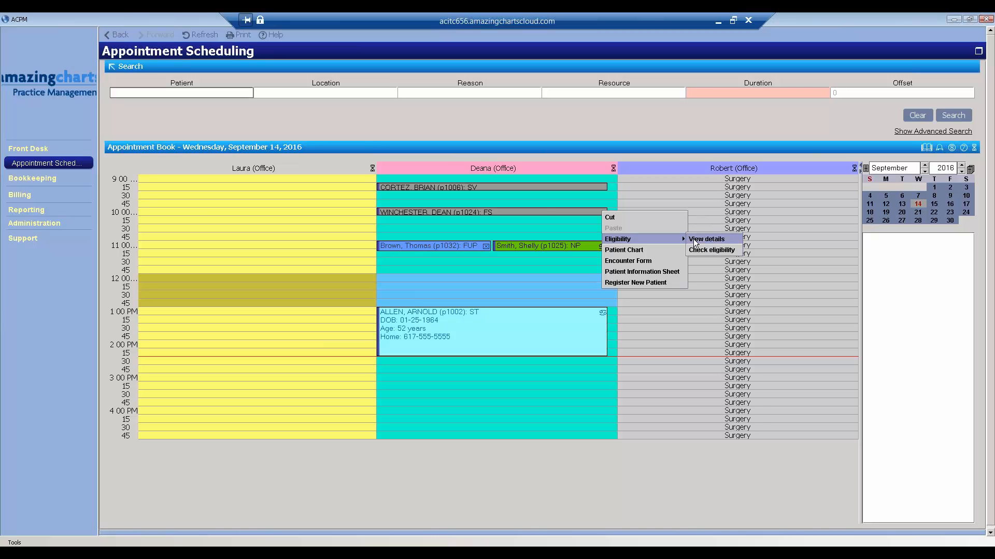
pyautogui.click(687, 501)
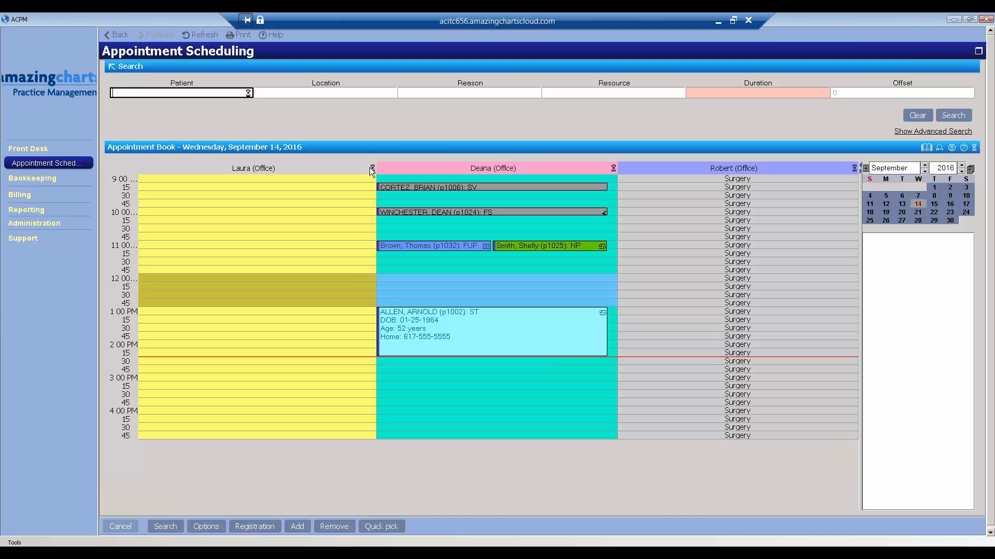
# View the week, month and size options for the first provider's column and the appointment book's day navigation.
pyautogui.click(372, 169)
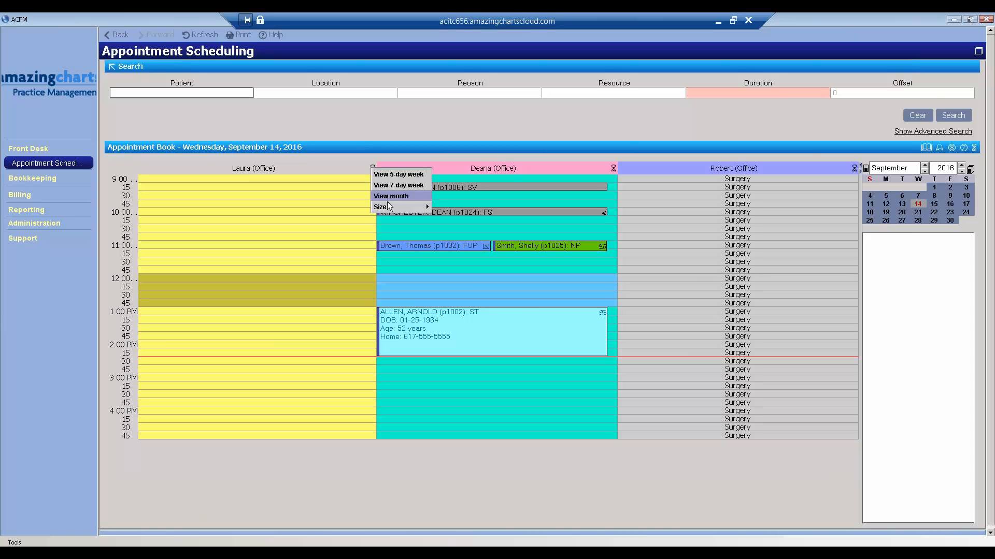
pyautogui.click(469, 483)
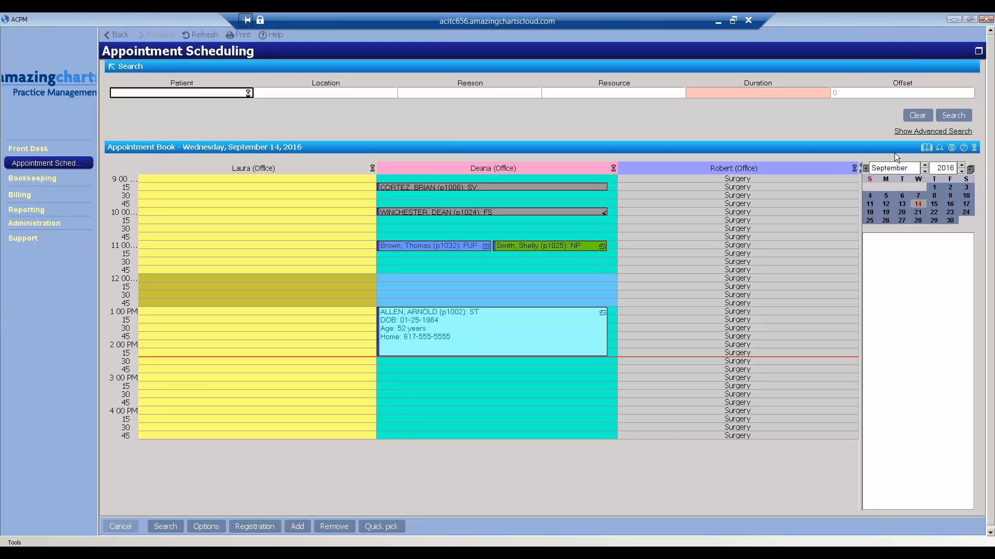
pyautogui.click(617, 430)
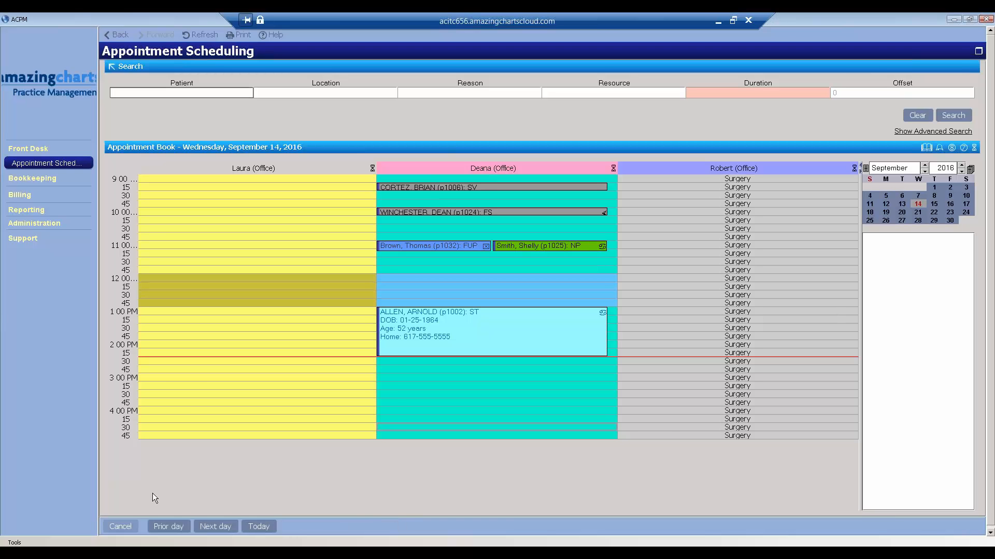
# Show the advanced appointment search options and ignore the incoming chat notification.
pyautogui.click(940, 133)
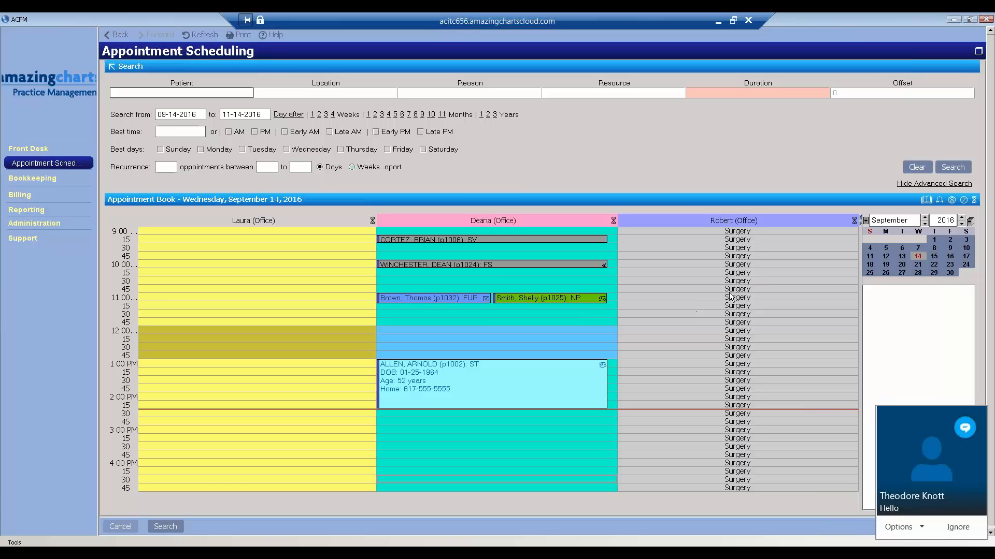
pyautogui.click(957, 527)
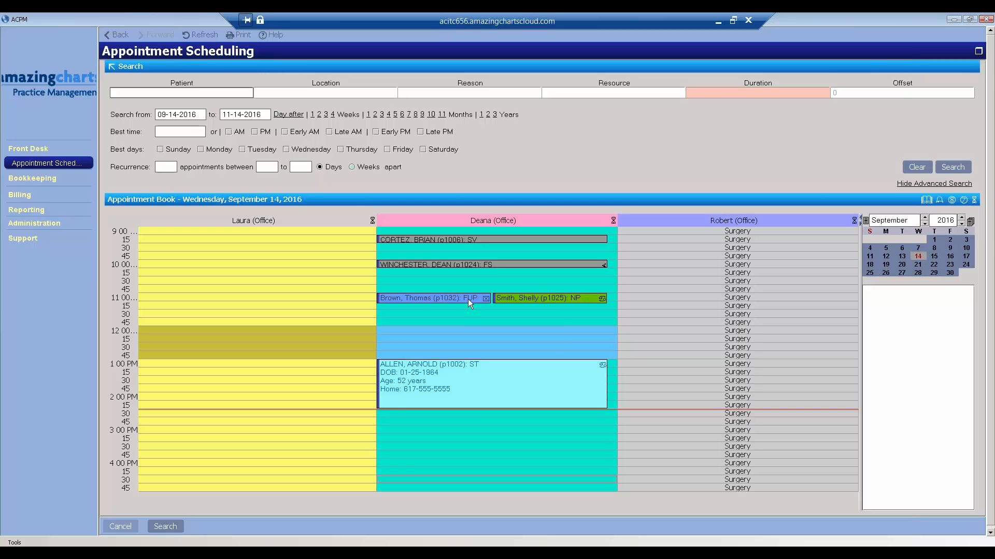
# View the details of the 11:00 AM FUP appointment, ignoring the second chat notification.
pyautogui.moveTo(468, 300)
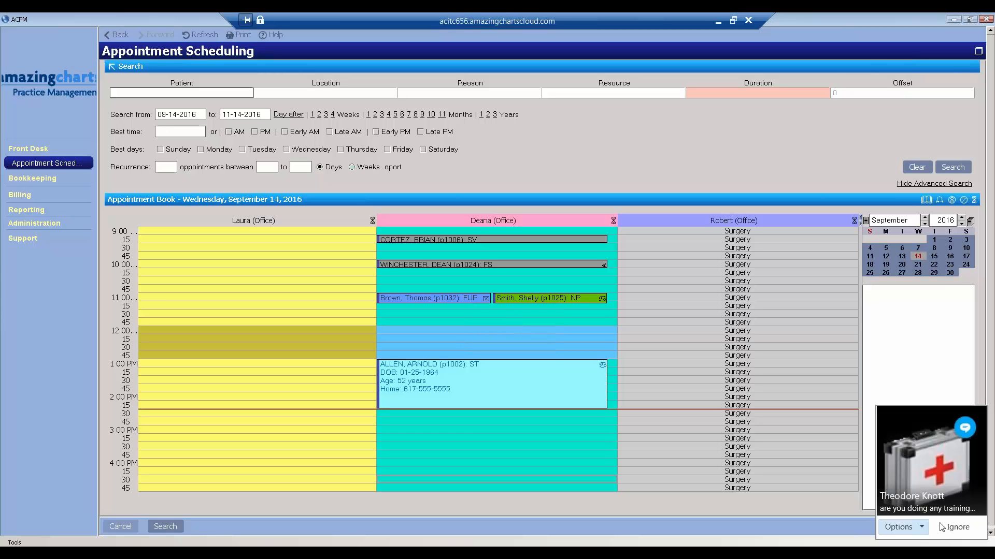
pyautogui.click(953, 526)
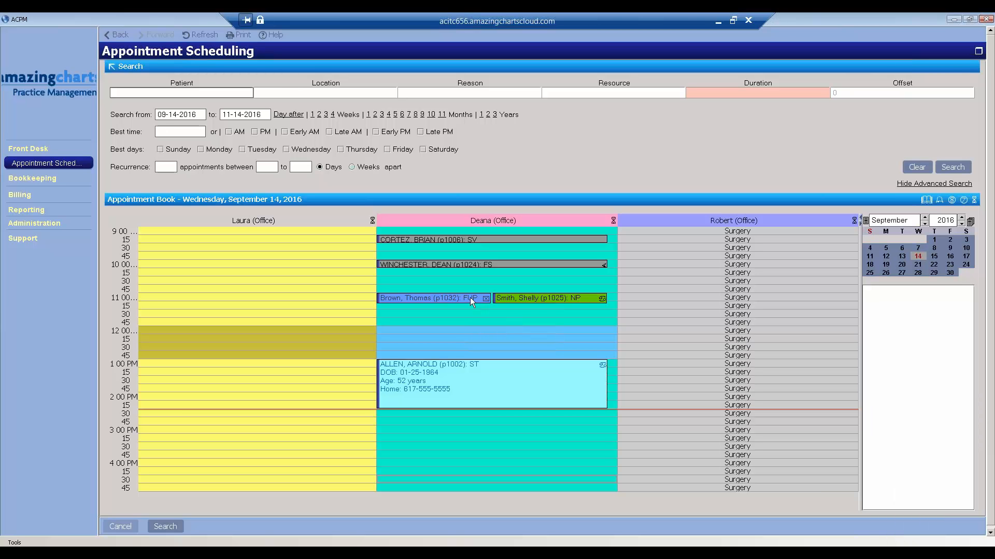
pyautogui.moveTo(469, 264)
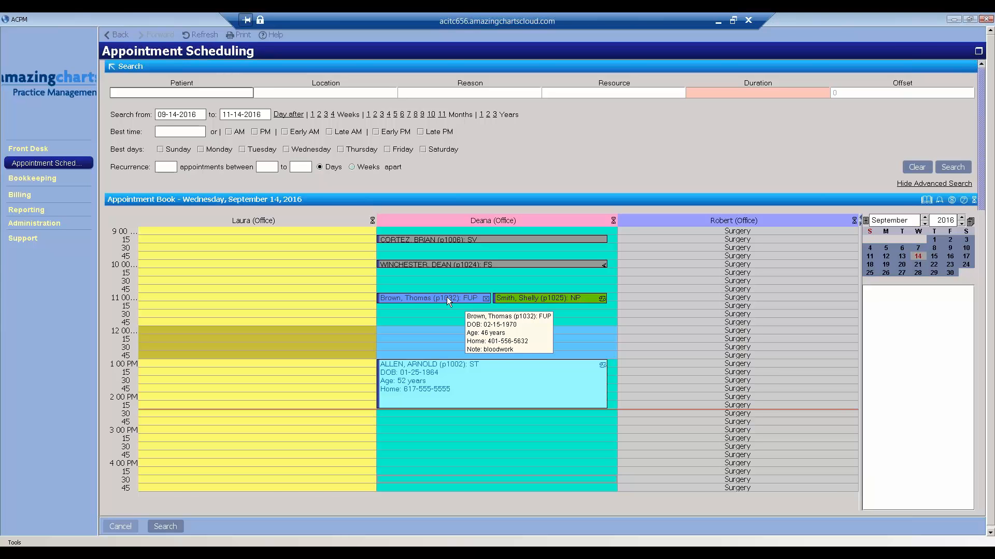
# Set the chat notifications to Do Not Disturb and show the shortcut options of the 11:00 AM FUP appointment.
pyautogui.click(447, 297)
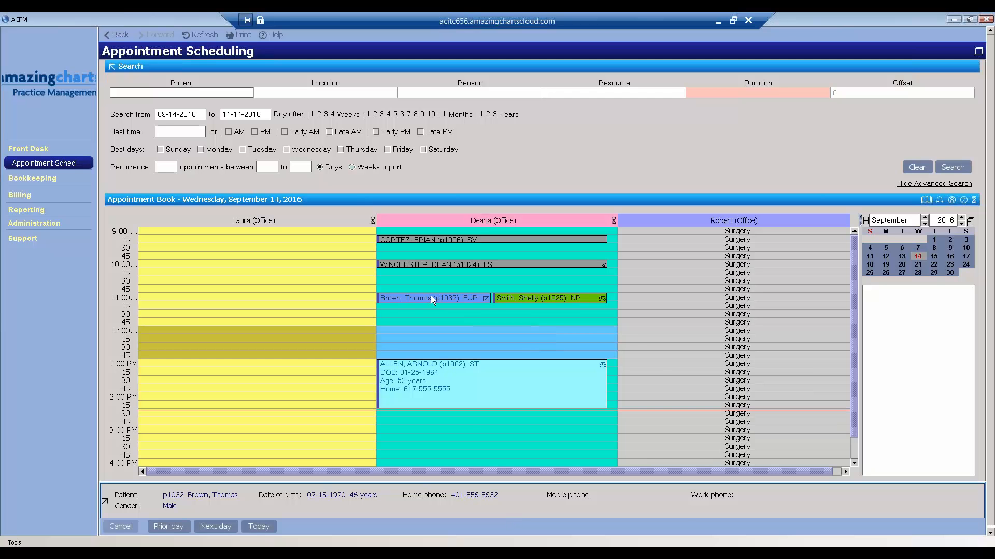
pyautogui.moveTo(431, 296)
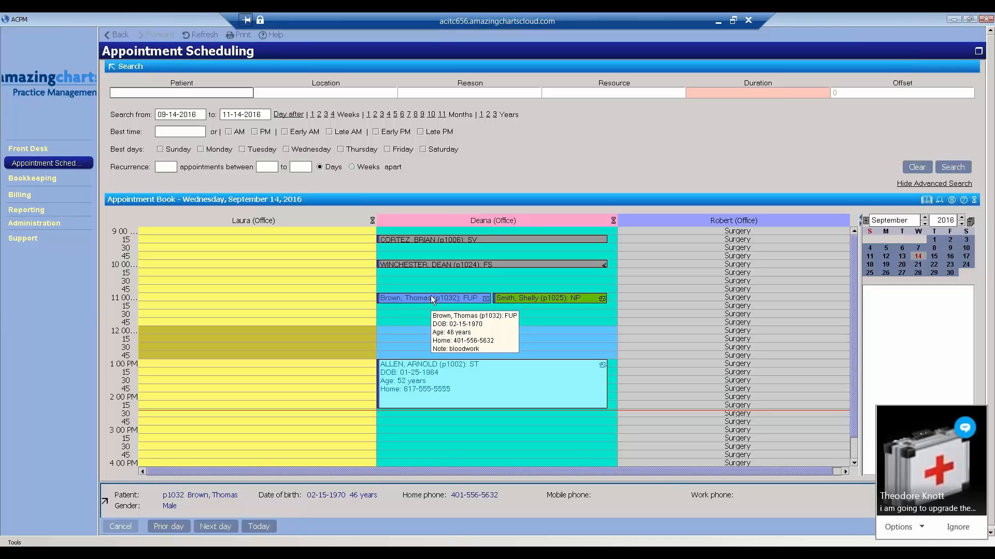
pyautogui.click(922, 527)
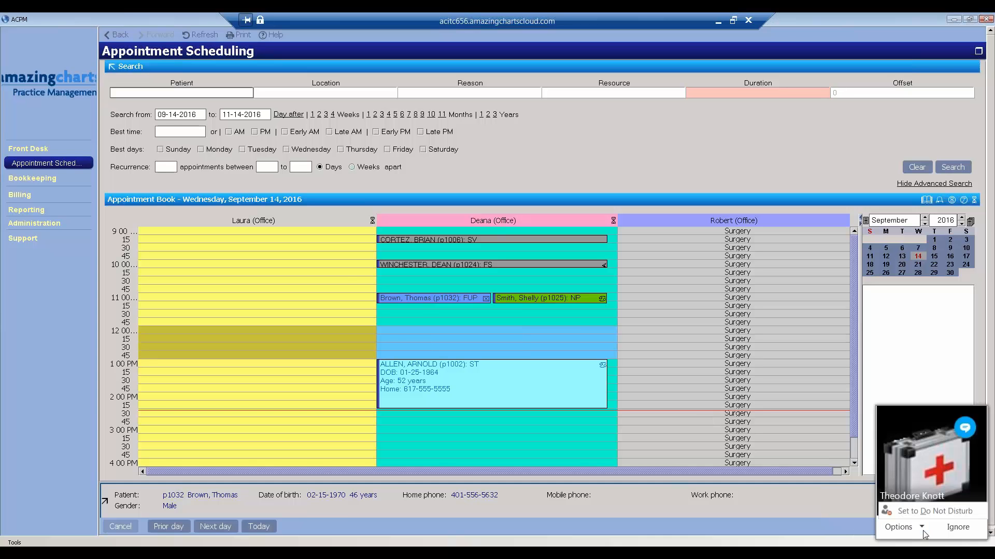
pyautogui.click(930, 513)
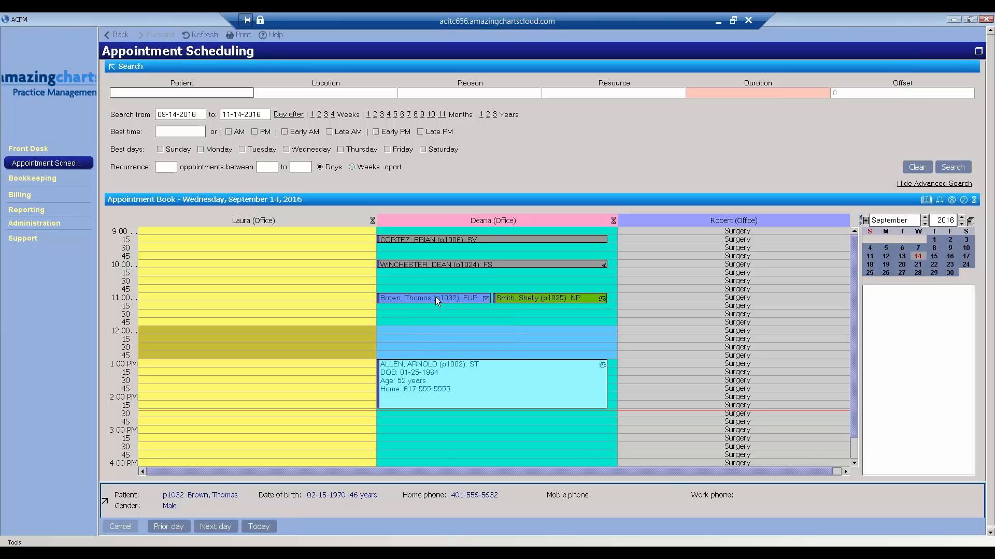
pyautogui.rightClick(420, 299)
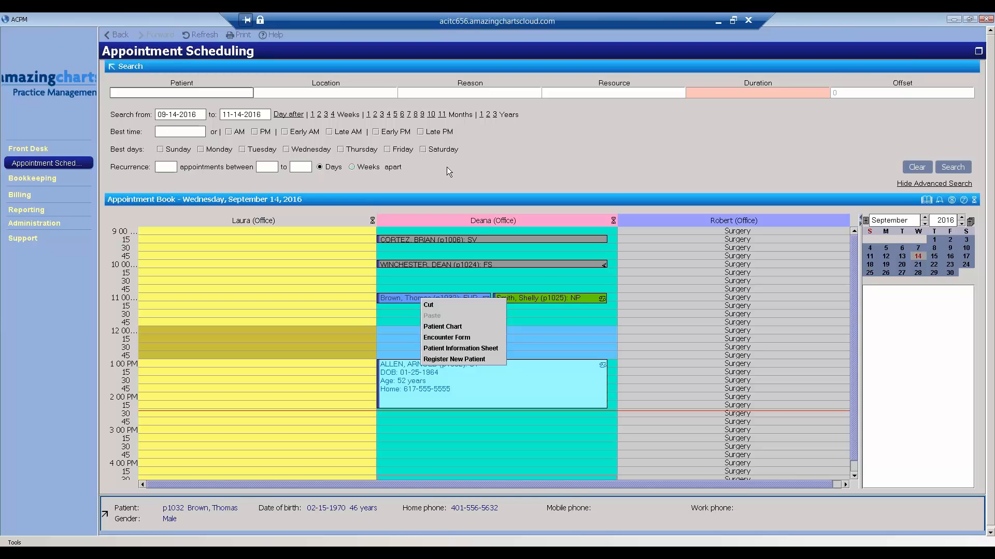
# Close appointment scheduling, open the chart of patient p1024 from the Front Desk search results and view the 09-14-2016 visit.
pyautogui.click(977, 52)
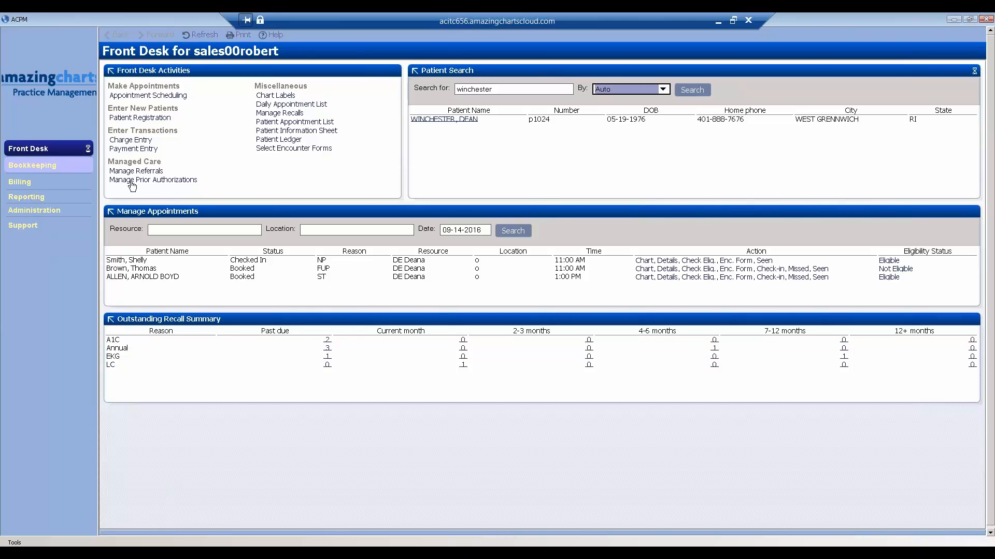
pyautogui.click(444, 119)
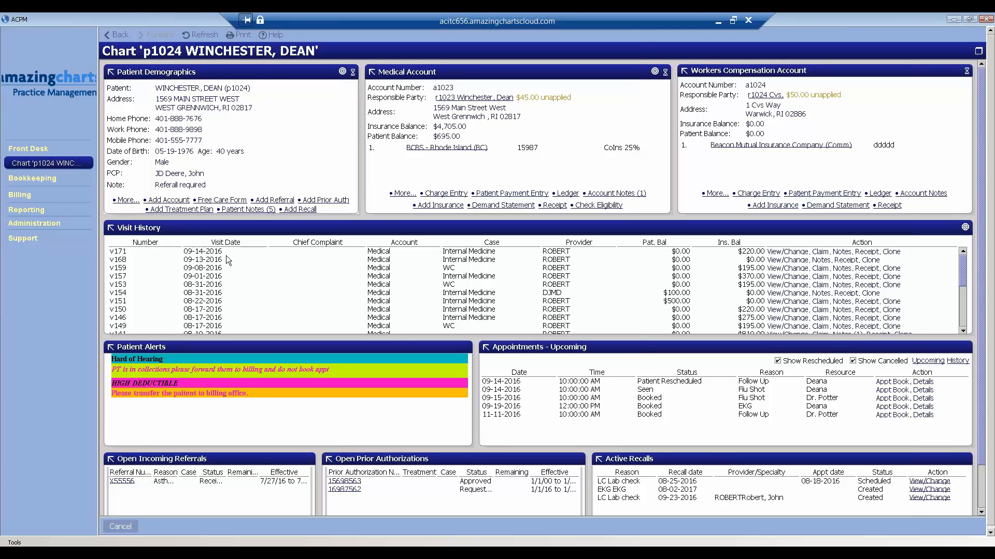
pyautogui.click(788, 254)
# Start an insurance claim selection in Billing with 09-14-2016 as the claim date.
pyautogui.click(15, 195)
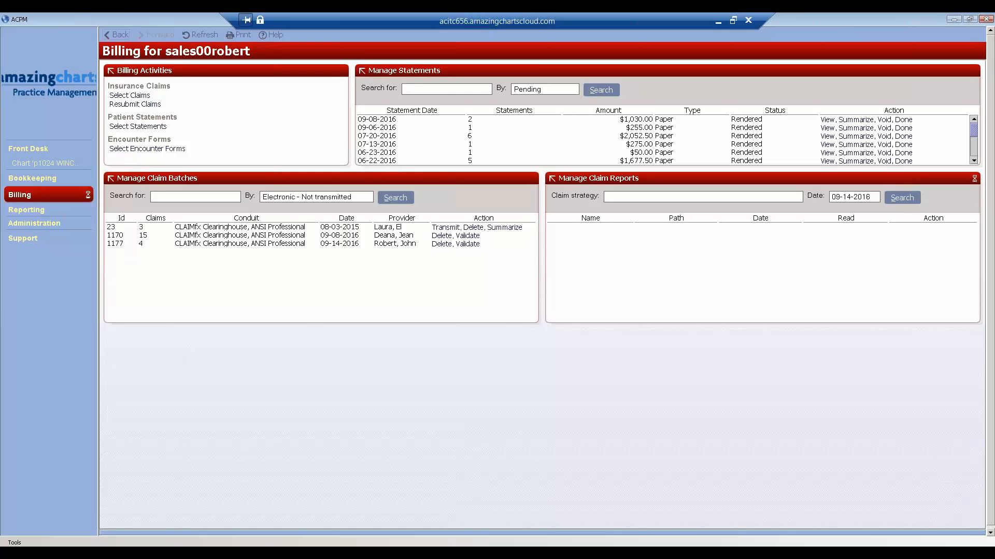
pyautogui.click(133, 96)
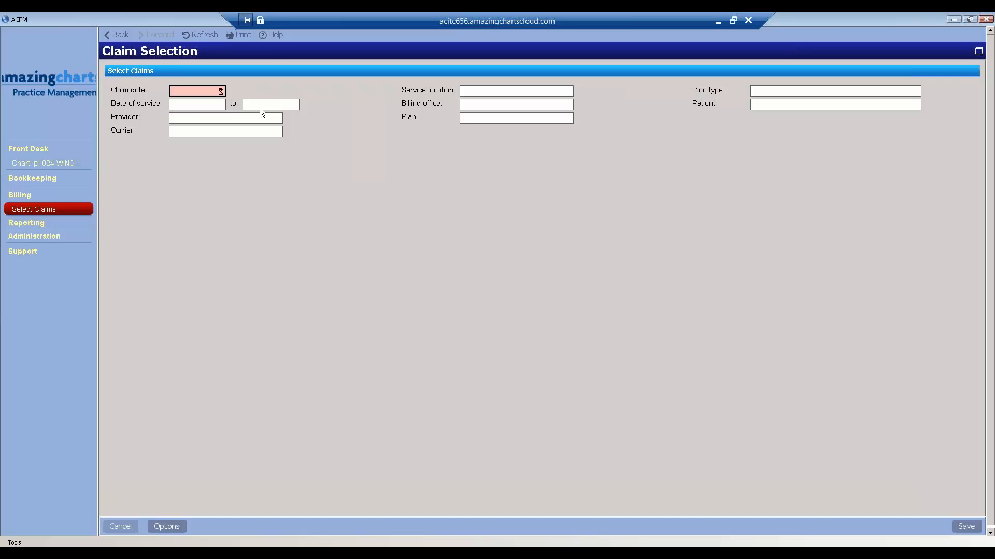
pyautogui.press('Tab')
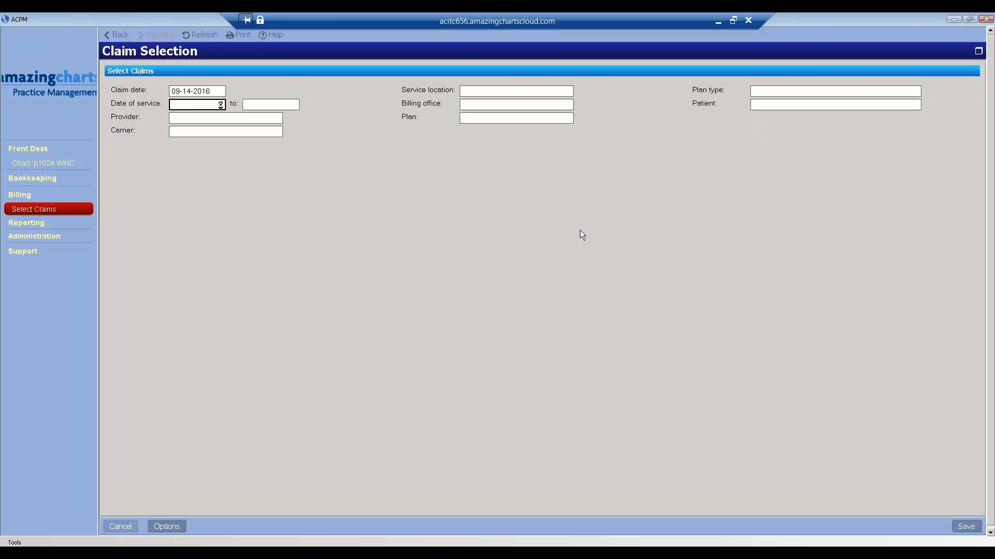
# View the provider options without choosing one, list the claims for the chosen claim date and close the claim selection.
pyautogui.click(240, 118)
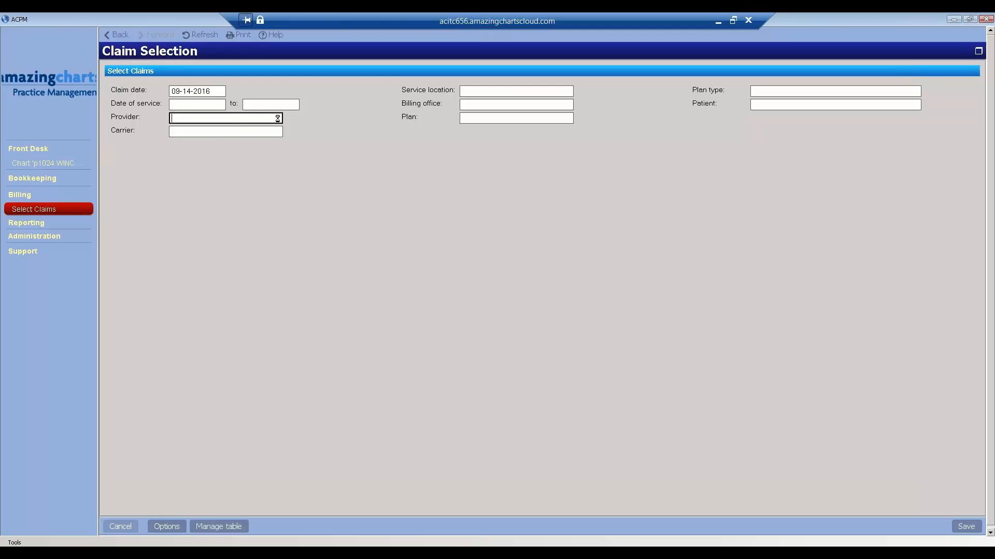
pyautogui.click(278, 119)
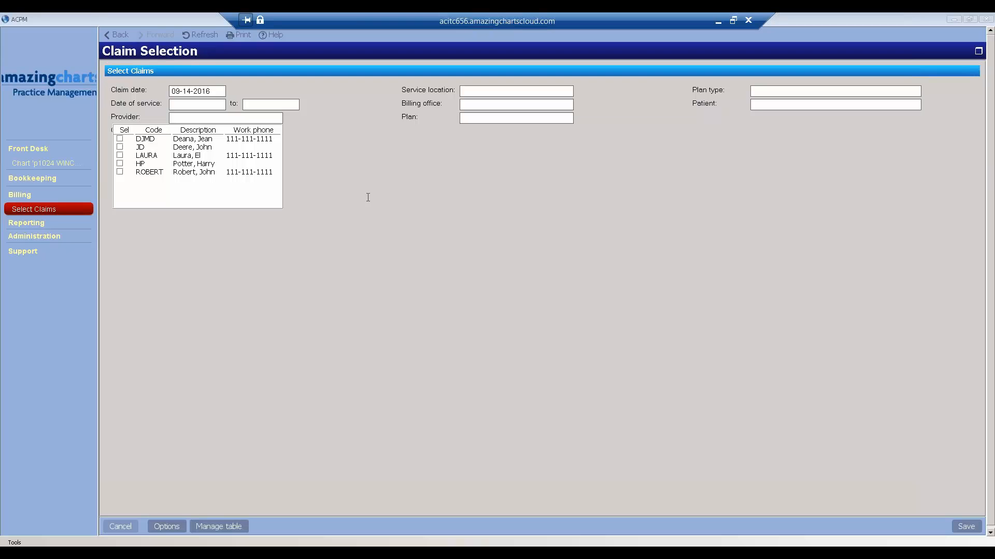
pyautogui.click(278, 118)
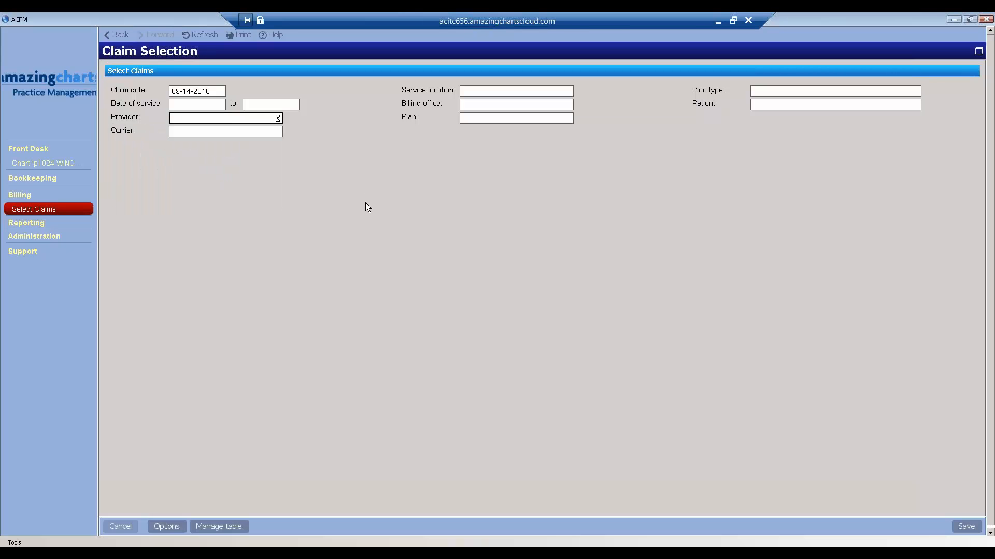
pyautogui.click(963, 527)
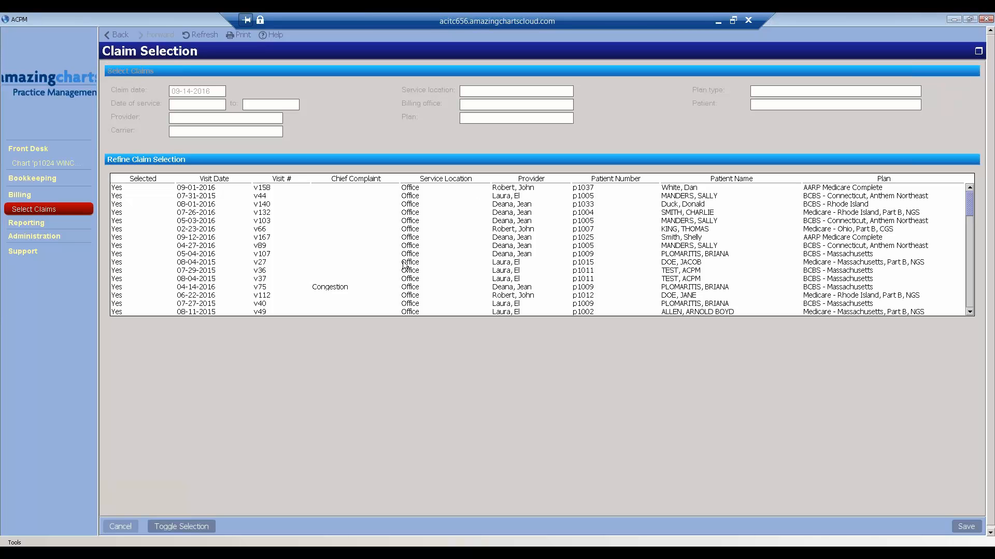
pyautogui.click(979, 51)
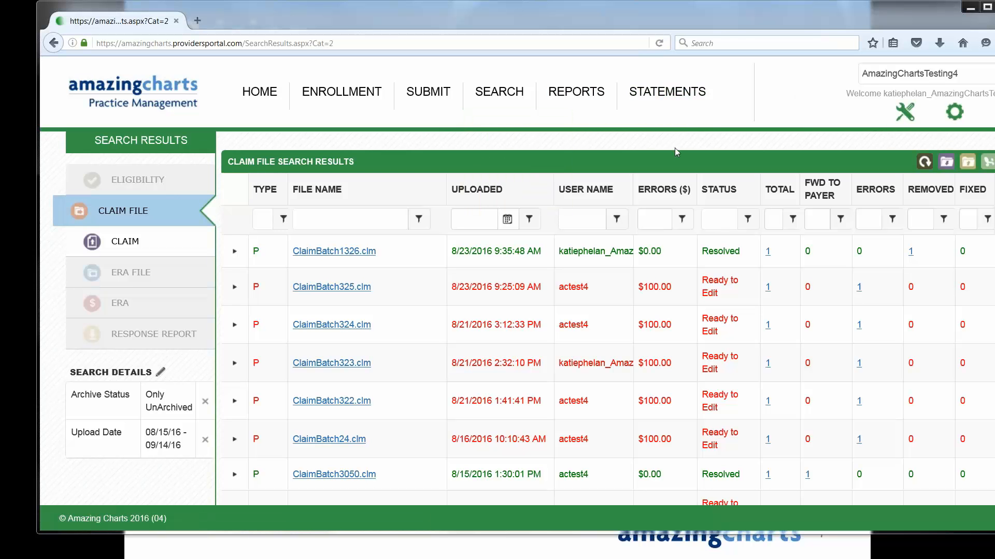
# Log back in to the Amazing Charts providers portal and view the claim errors report of ClaimBatch325.clm.
pyautogui.moveTo(499, 94)
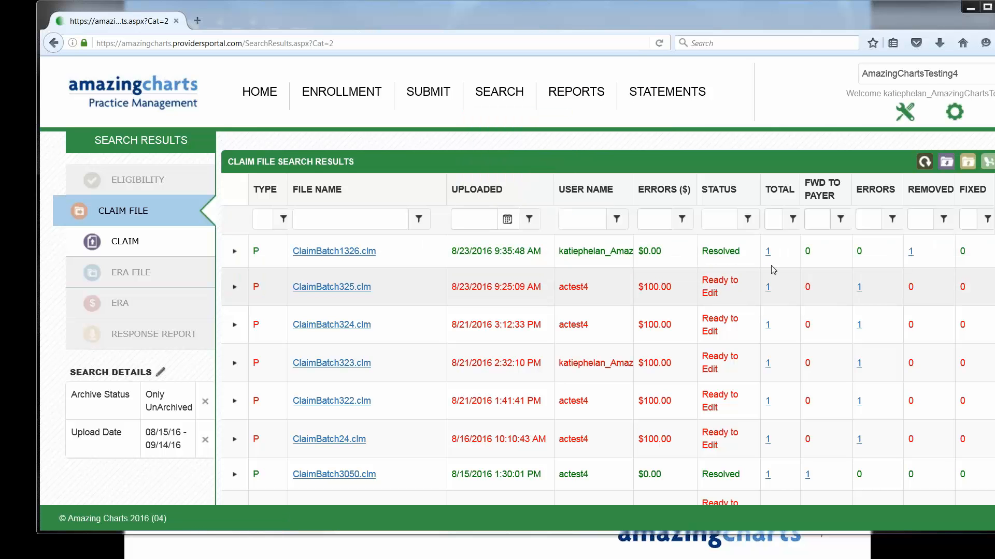
pyautogui.click(858, 288)
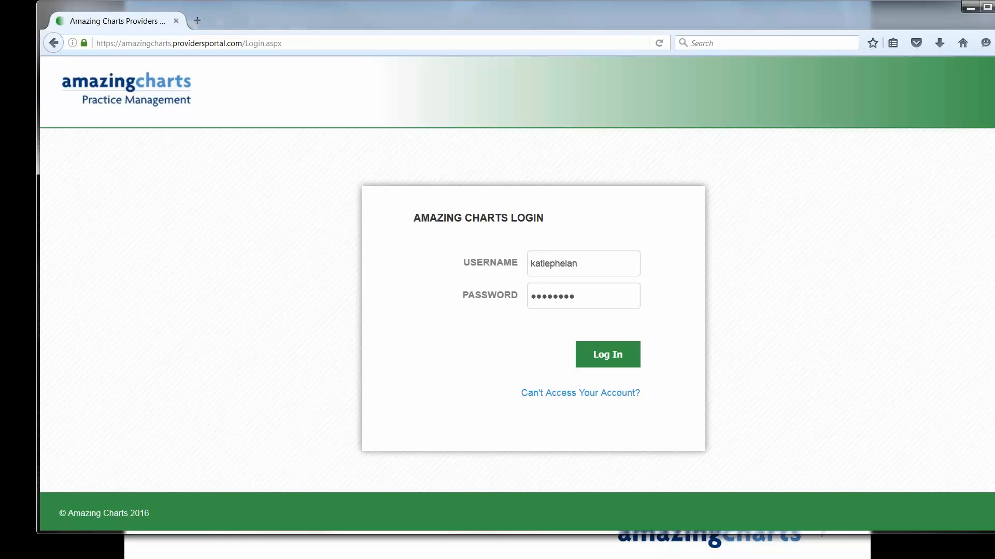
pyautogui.click(608, 354)
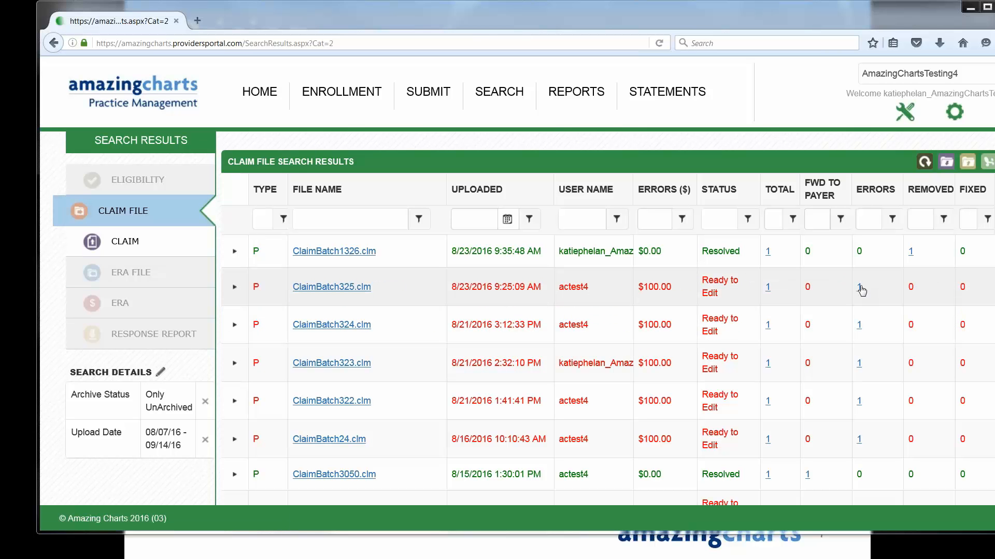
pyautogui.click(859, 288)
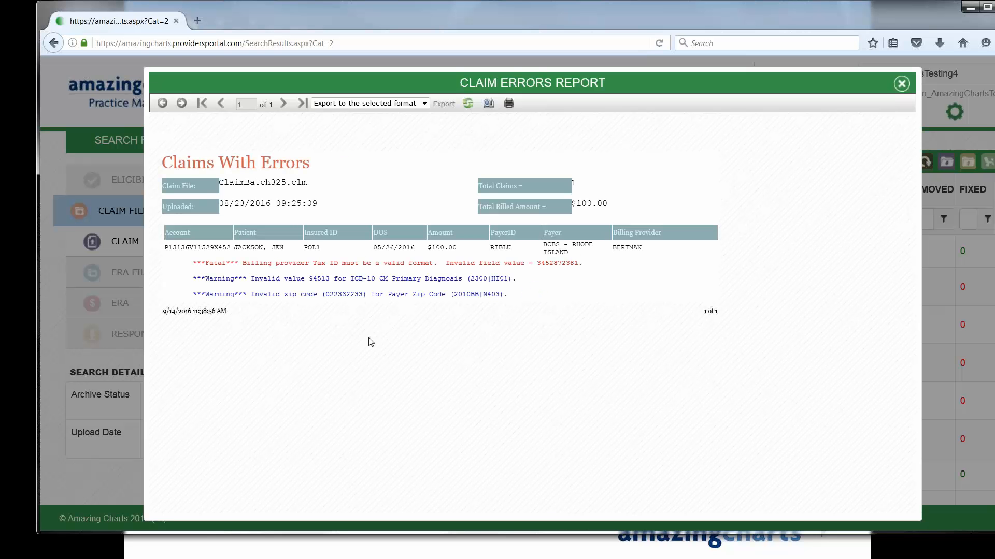
pyautogui.click(902, 84)
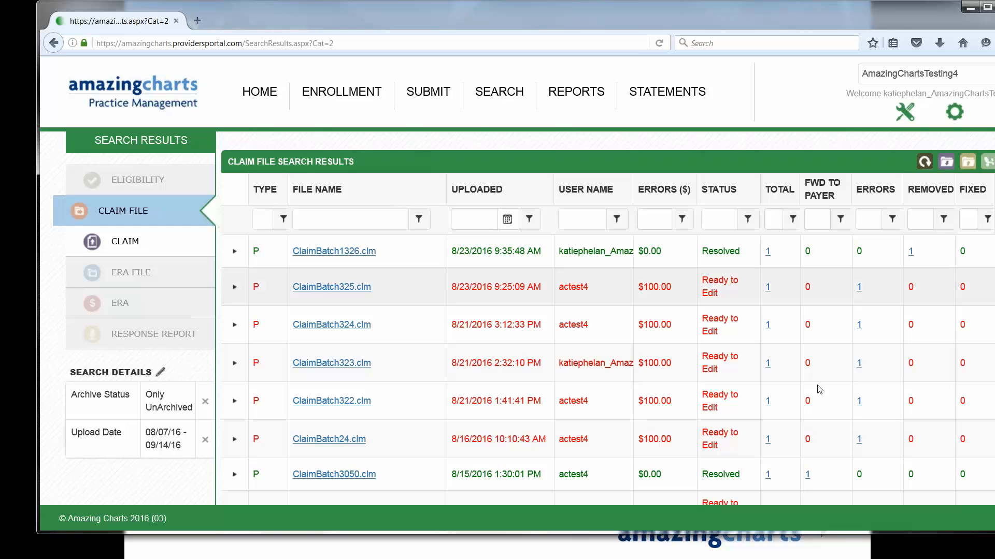
# View the Forwarded to Payer report of ClaimBatch3050.clm, close it and show the search results by individual claim.
pyautogui.click(808, 476)
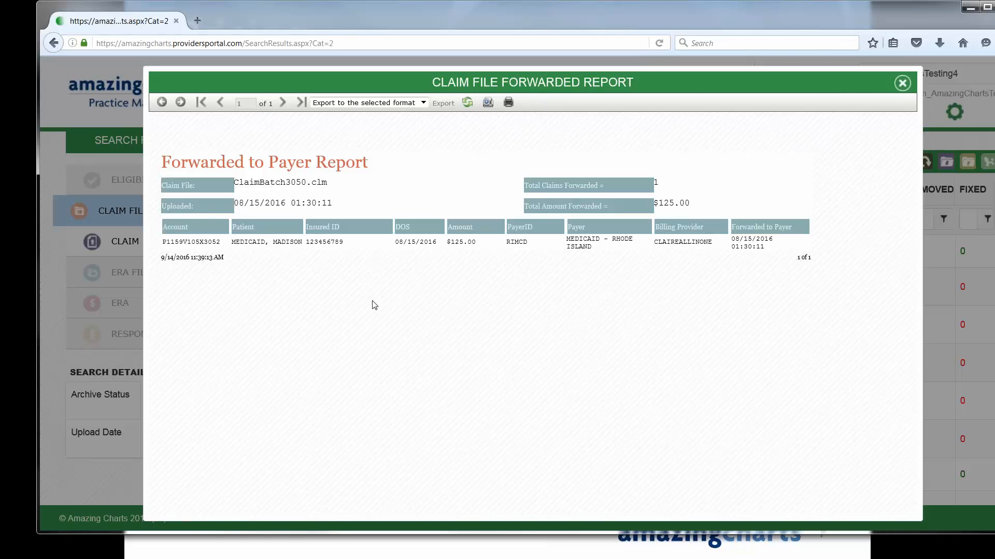
pyautogui.click(902, 83)
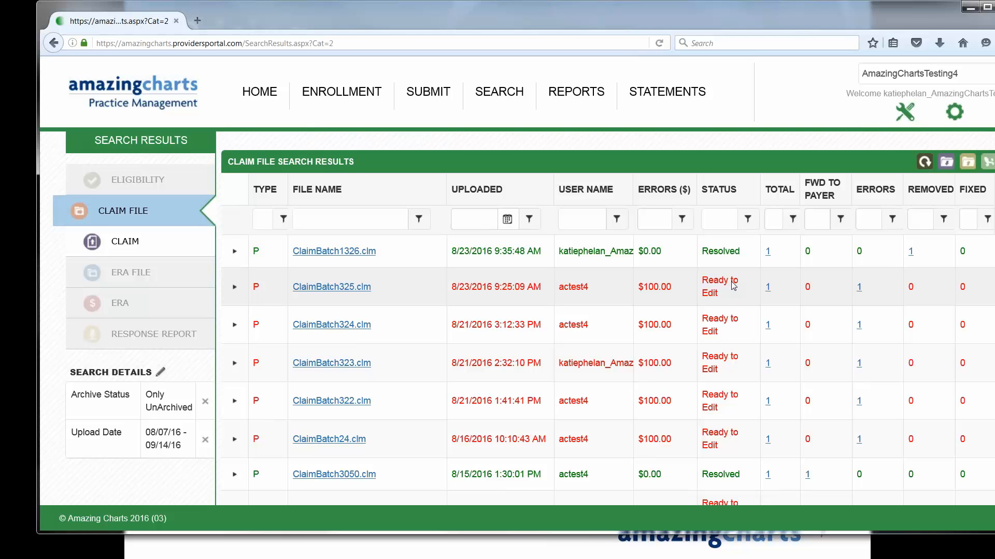
pyautogui.click(125, 241)
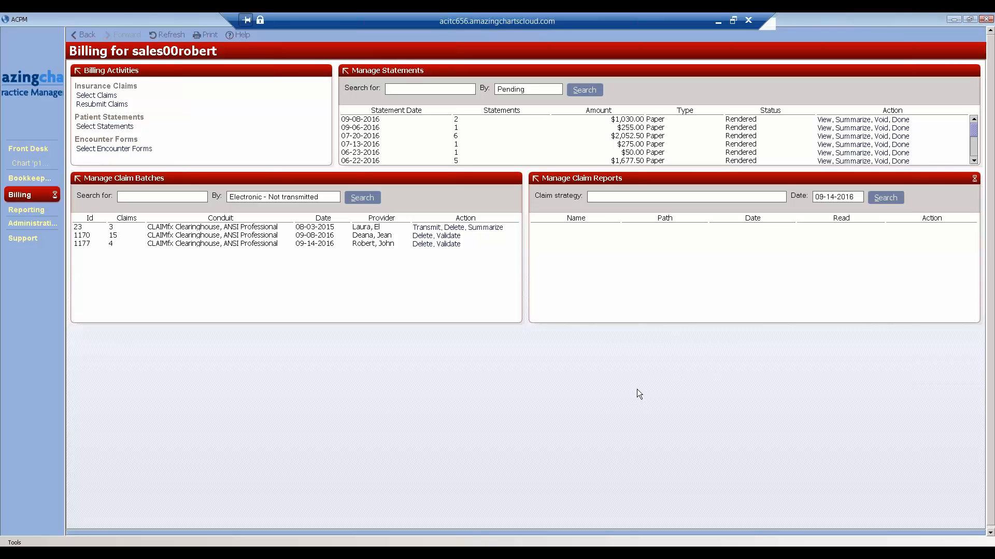
# Open Bookkeeping in the practice management system, widen the navigation pane and search for new and recently modified insurance EOBs.
pyautogui.click(21, 179)
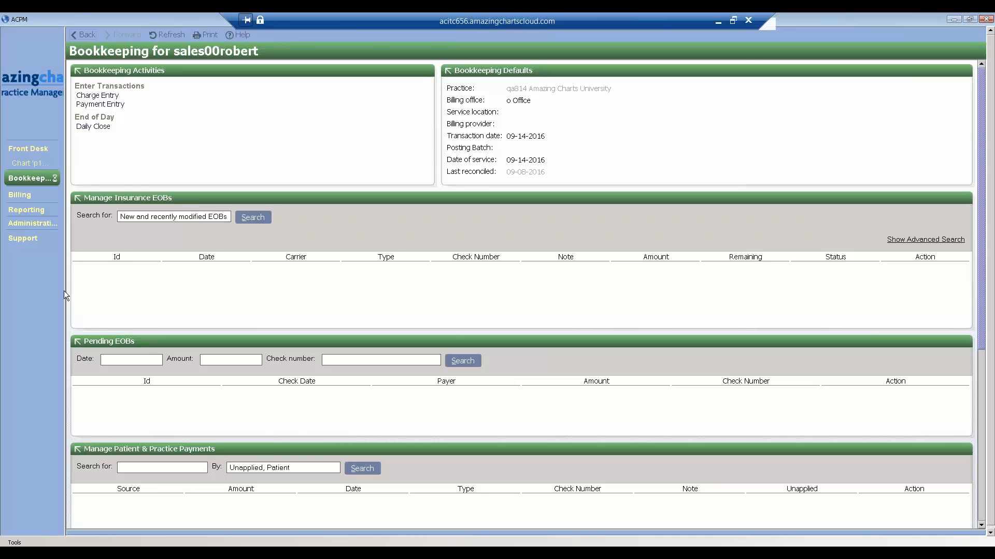
pyautogui.moveTo(64, 290); pyautogui.dragTo(94, 294)
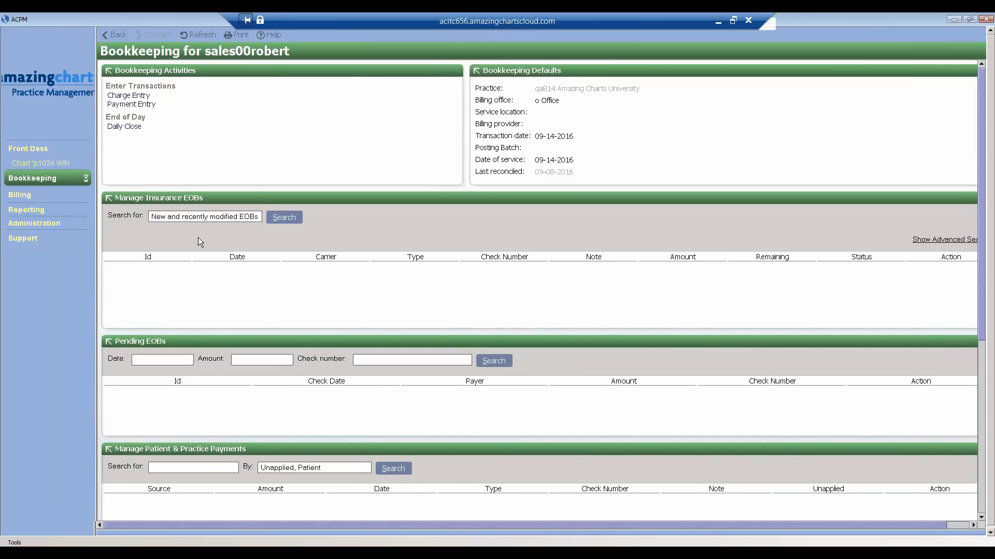
pyautogui.click(275, 218)
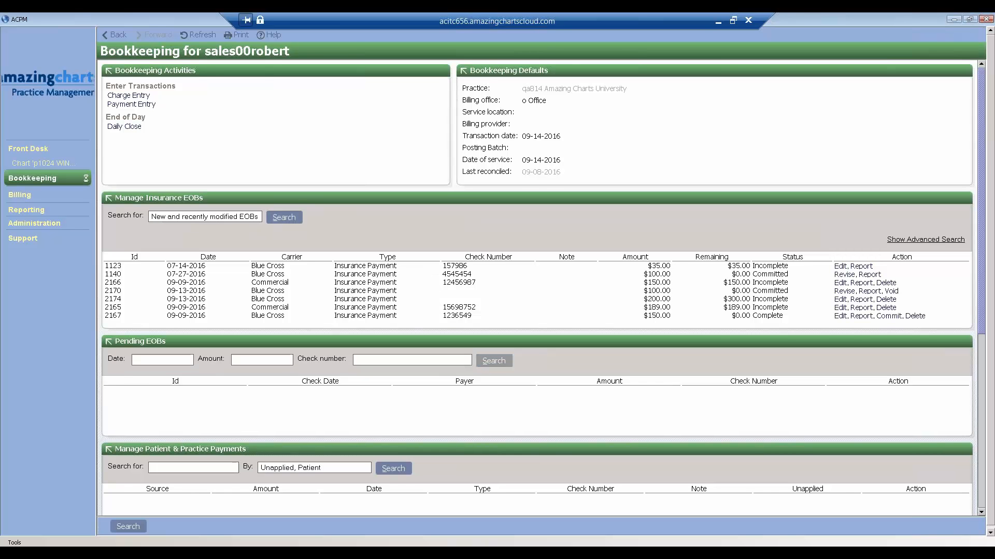
# View the electronic remittance report of the pending Blue Cross Blue Shield Rhode Island EOB dated 08-05-2016, and close it.
pyautogui.scroll(-1, 519, 496)
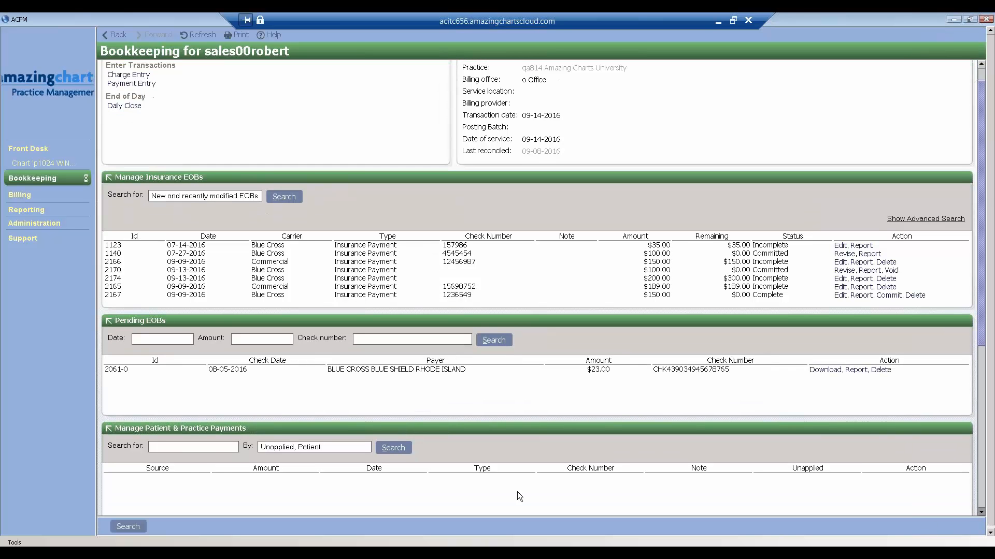
pyautogui.scroll(-1, 99, 382)
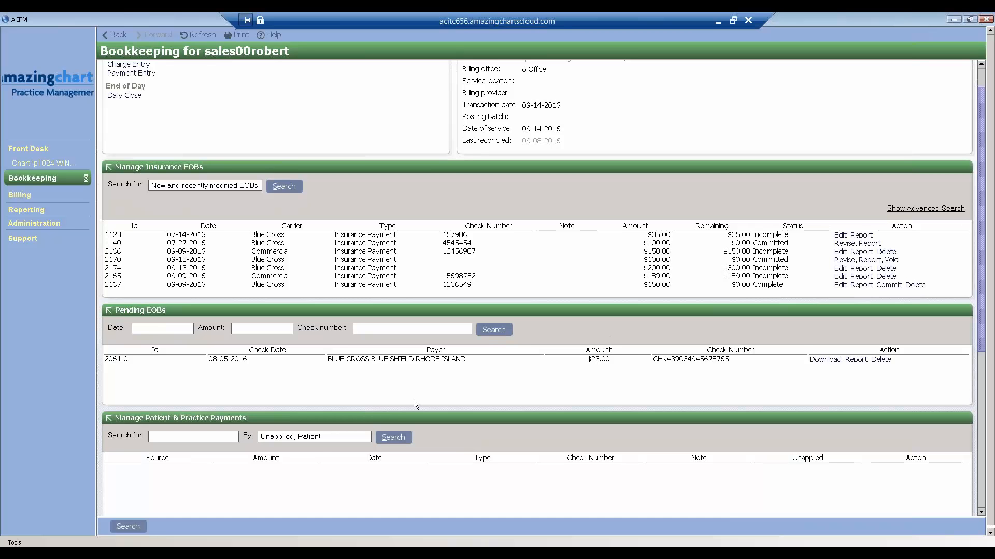
pyautogui.click(855, 360)
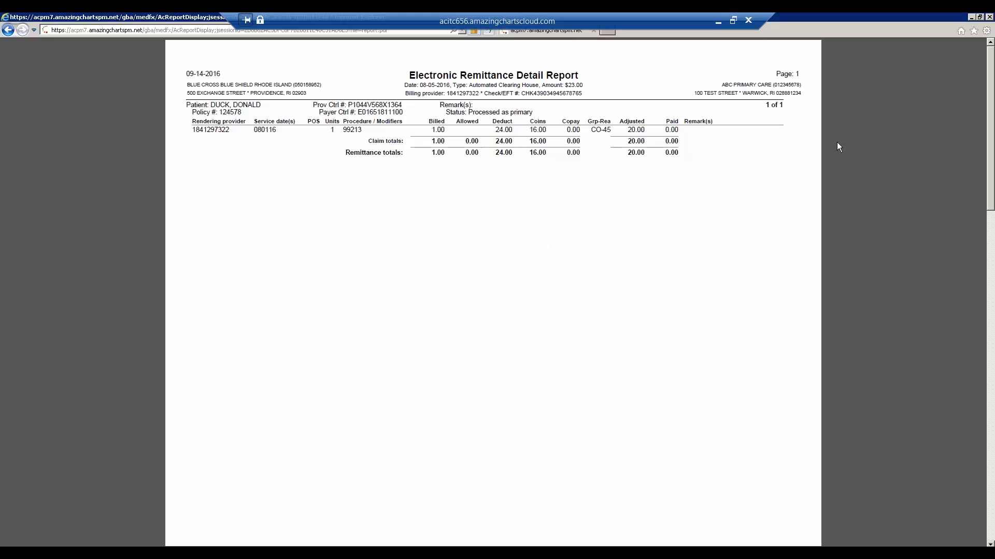
pyautogui.click(989, 17)
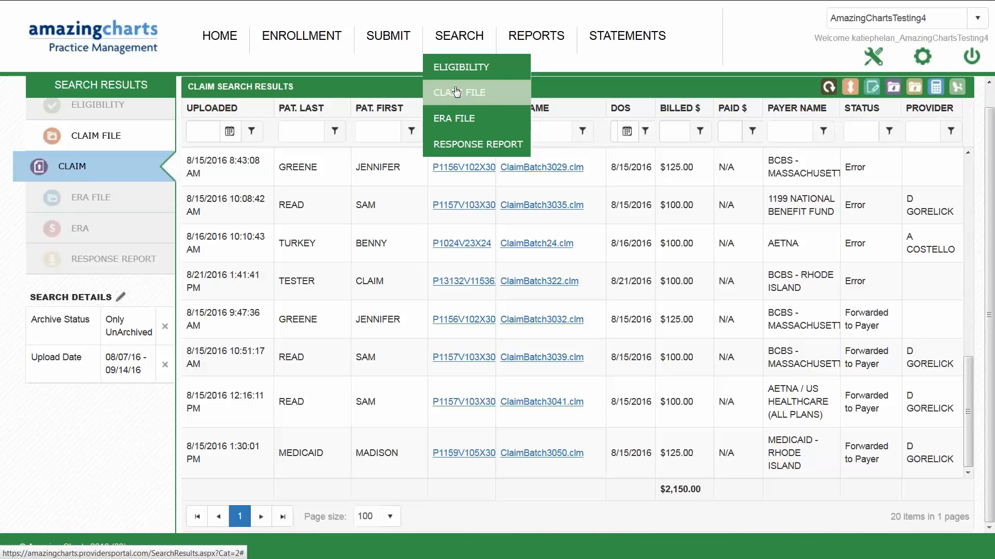
# Open the portal's response report search, and view the Deposit Slip criteria in practice management Reporting without running the report.
pyautogui.click(454, 150)
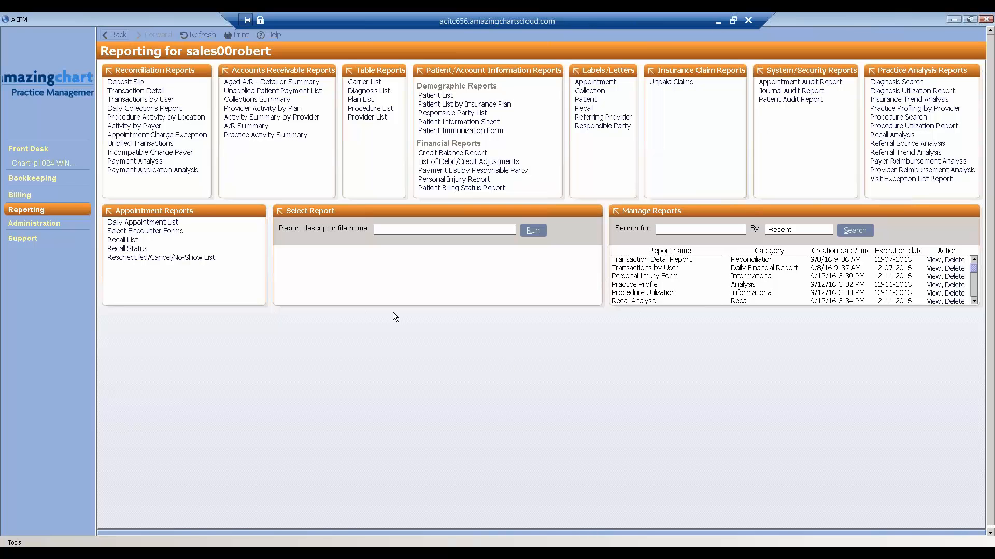
pyautogui.click(133, 82)
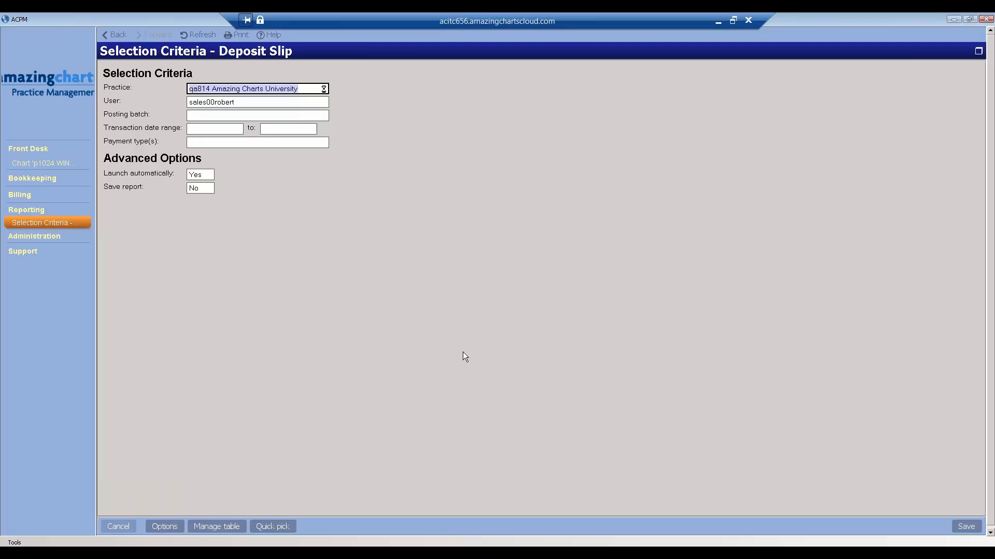
pyautogui.click(978, 51)
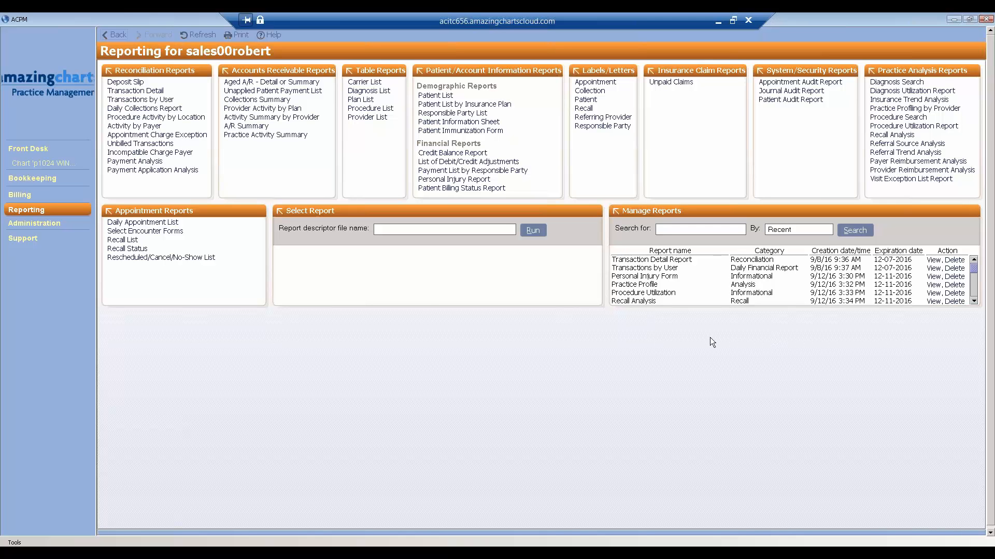
# Search the recent saved reports and view the Balance Before Closing report in a maximized window.
pyautogui.click(867, 233)
pyautogui.click(668, 252)
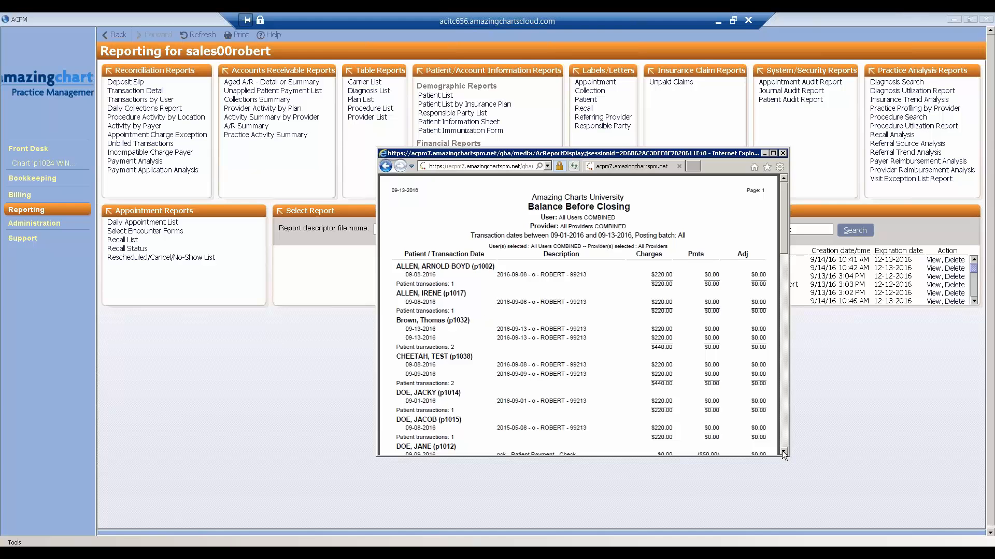
pyautogui.click(772, 153)
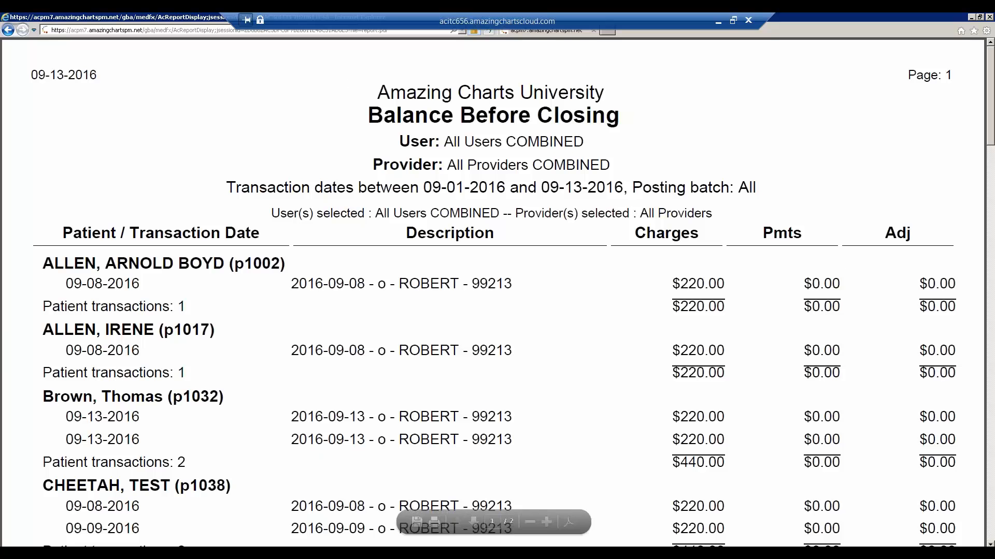
# Examine the charges, payments and adjustments per patient in the Balance Before Closing report, and close the report.
pyautogui.scroll(-3, 493, 292)
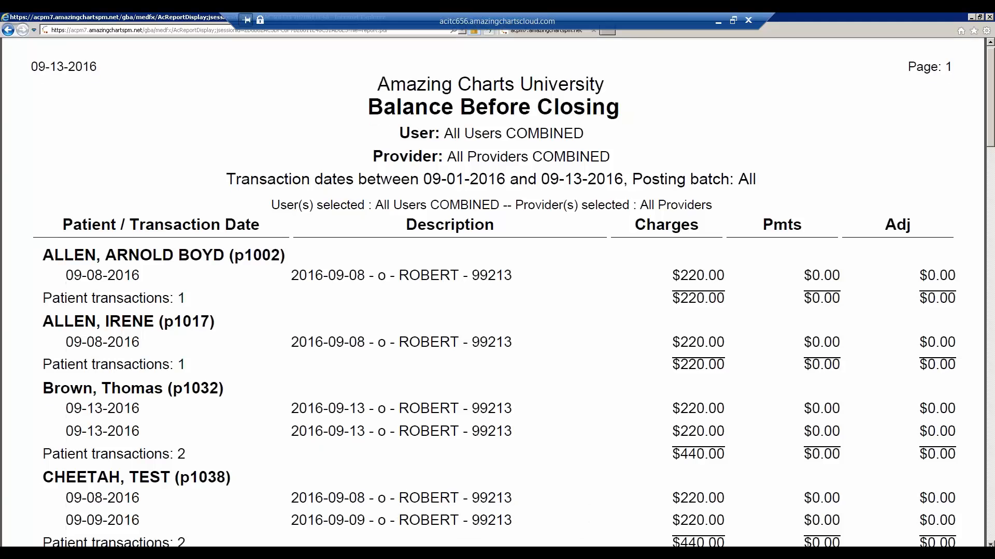
pyautogui.scroll(-1, 492, 292)
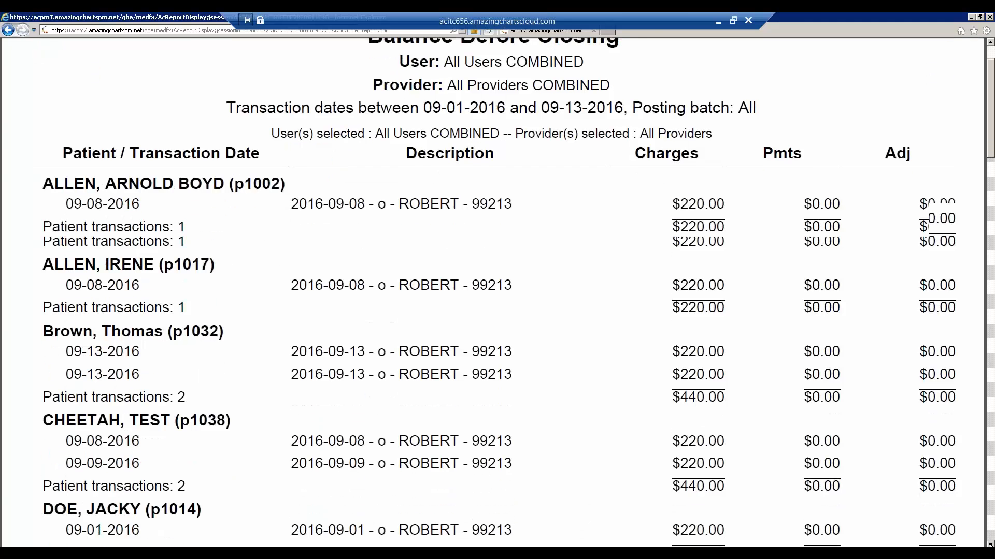
pyautogui.scroll(-3, 492, 292)
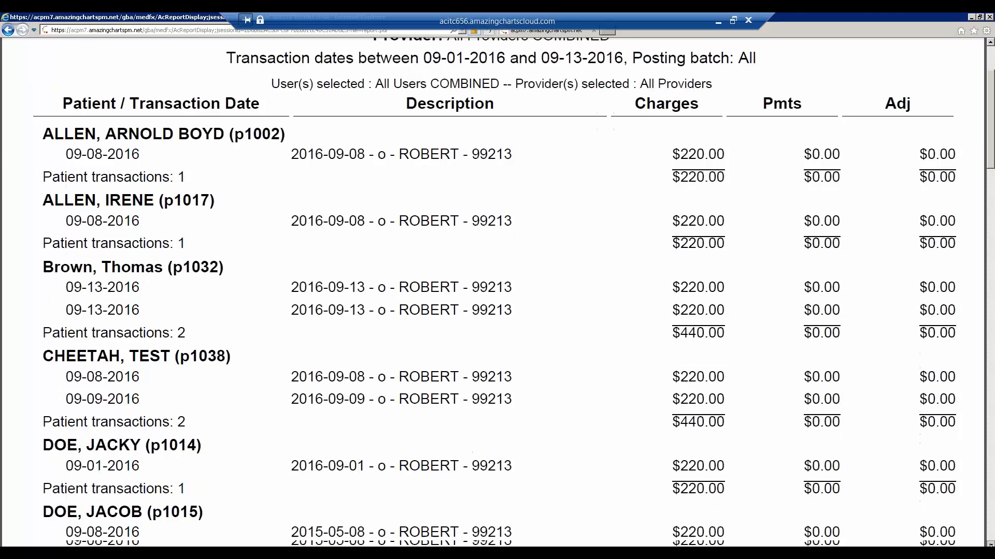
pyautogui.scroll(-4, 492, 293)
pyautogui.scroll(-5, 492, 292)
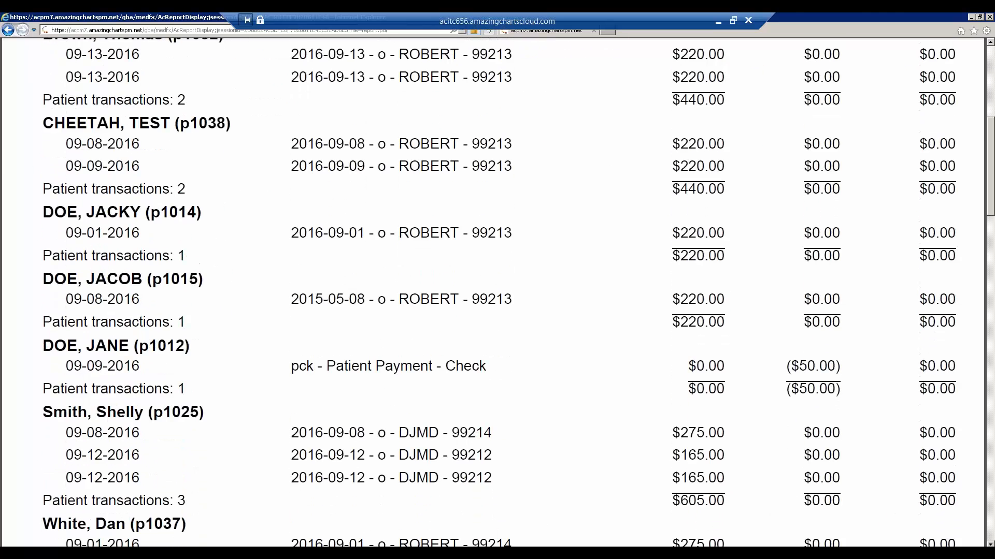
pyautogui.scroll(-2, 493, 292)
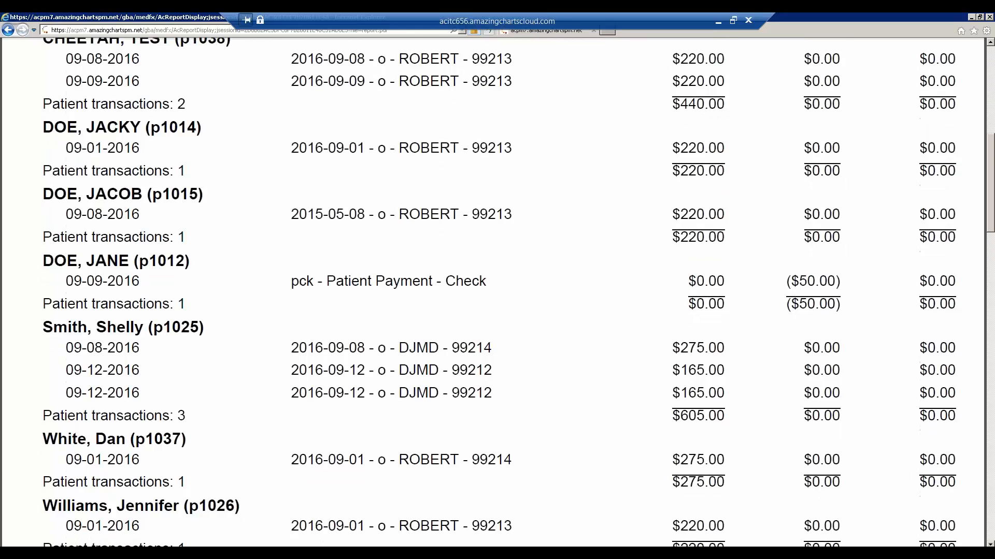
pyautogui.scroll(-3, 492, 292)
pyautogui.scroll(-2, 493, 292)
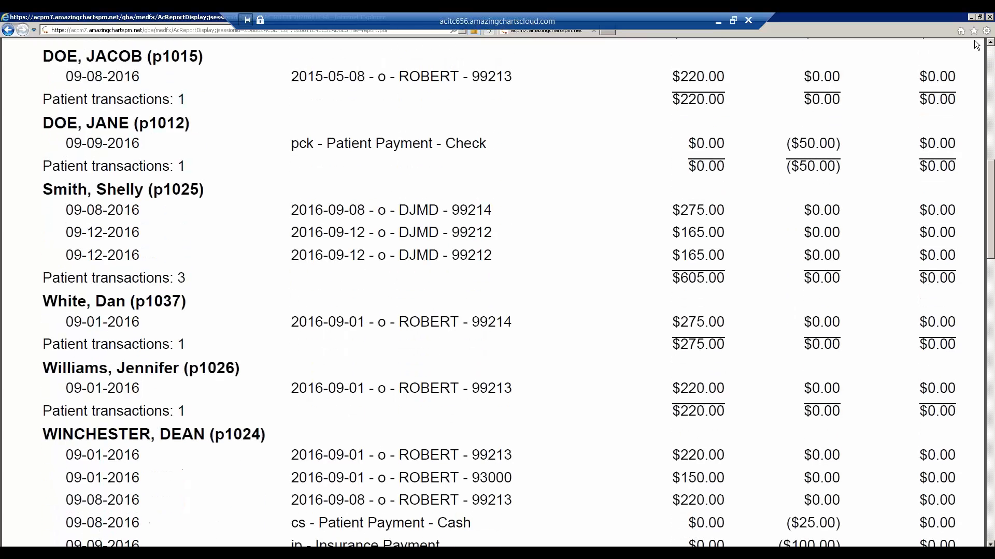
pyautogui.click(989, 18)
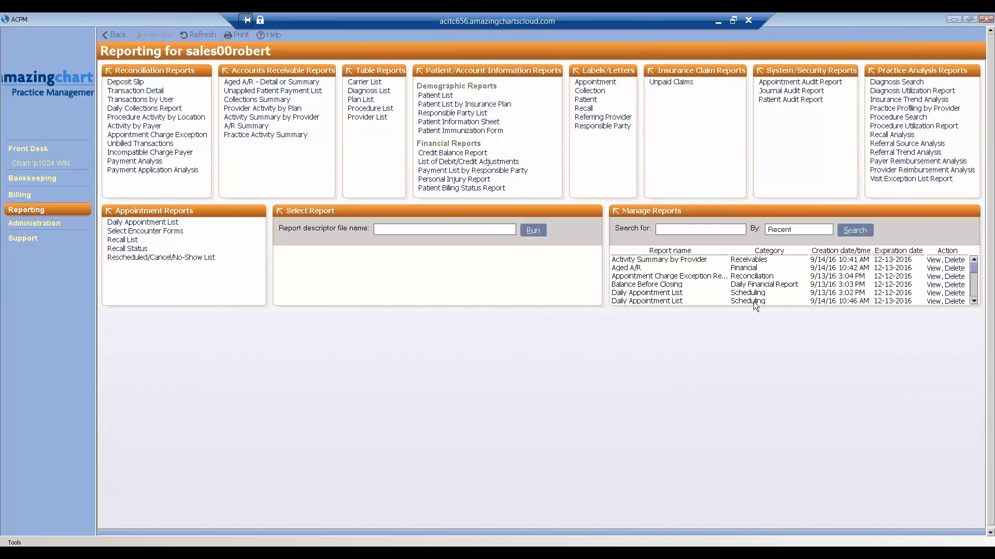
# View the saved Aged A/R report in a maximized window, and close it.
pyautogui.click(933, 268)
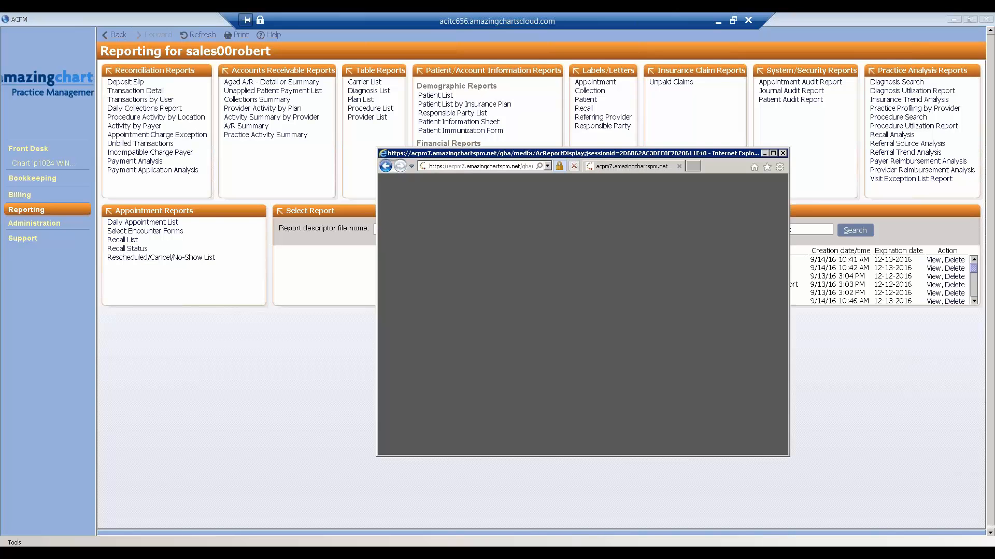
pyautogui.click(773, 153)
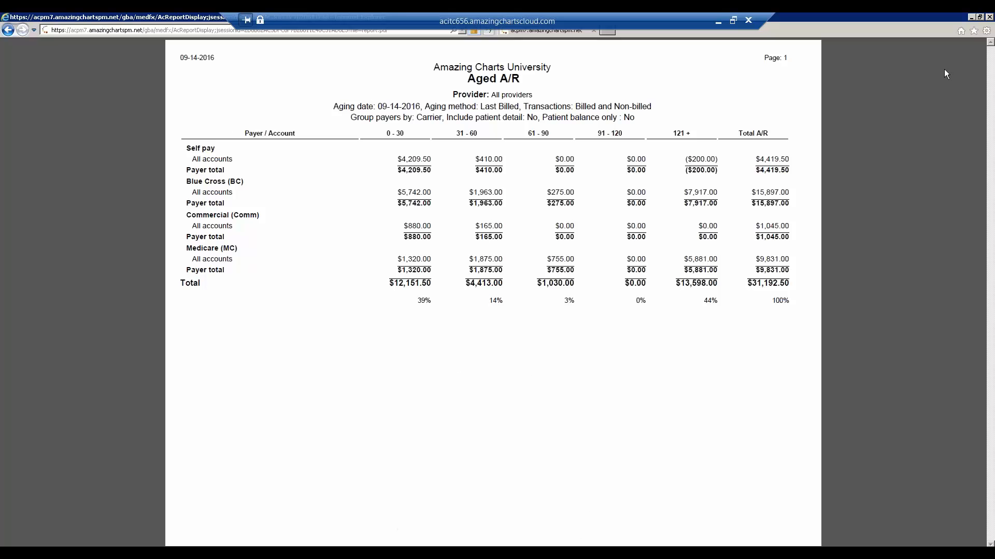
pyautogui.click(989, 18)
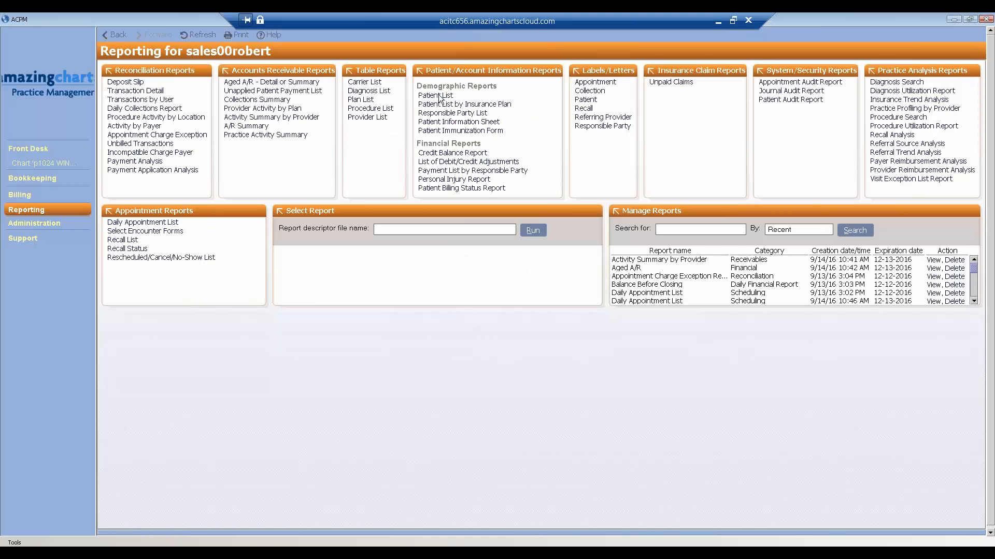